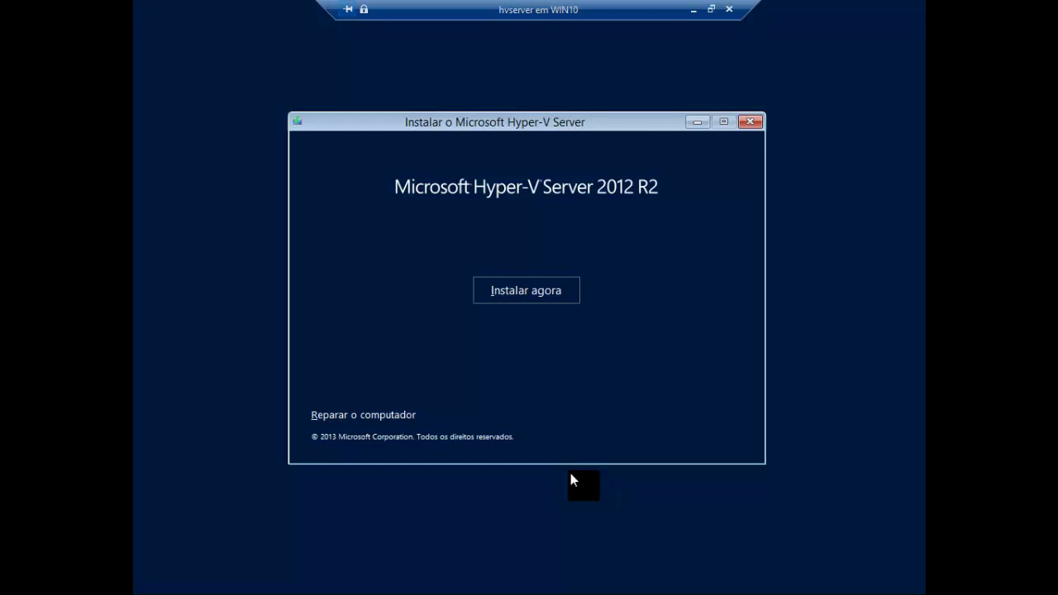
- Start the Hyper-V Server 2012 R2 installation with 'Instalar agora'
click(519, 286)
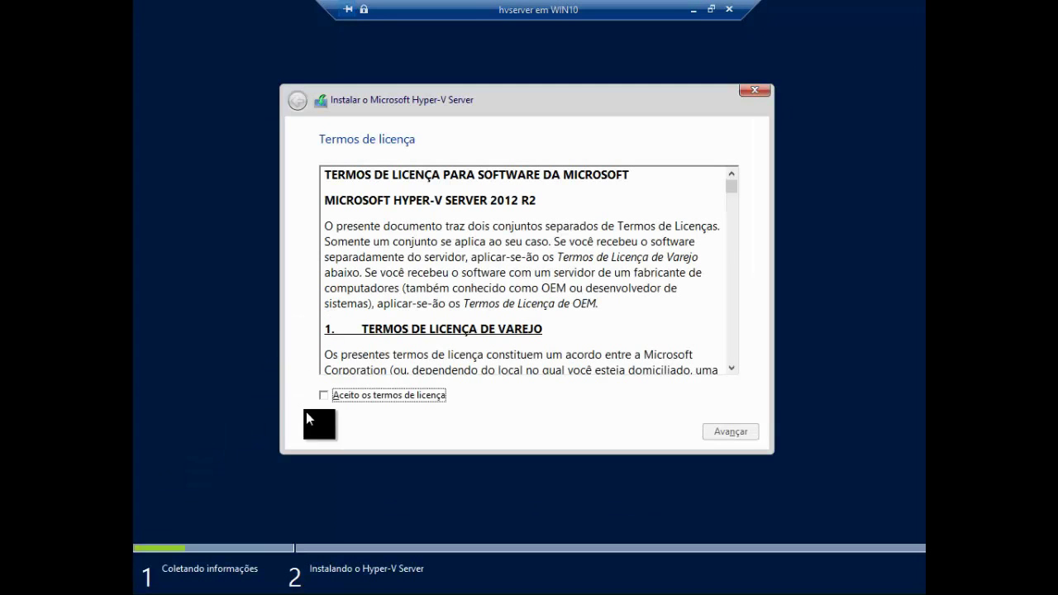
- Accept the license terms and choose the custom (Personalizado) installation
click(327, 396)
click(718, 426)
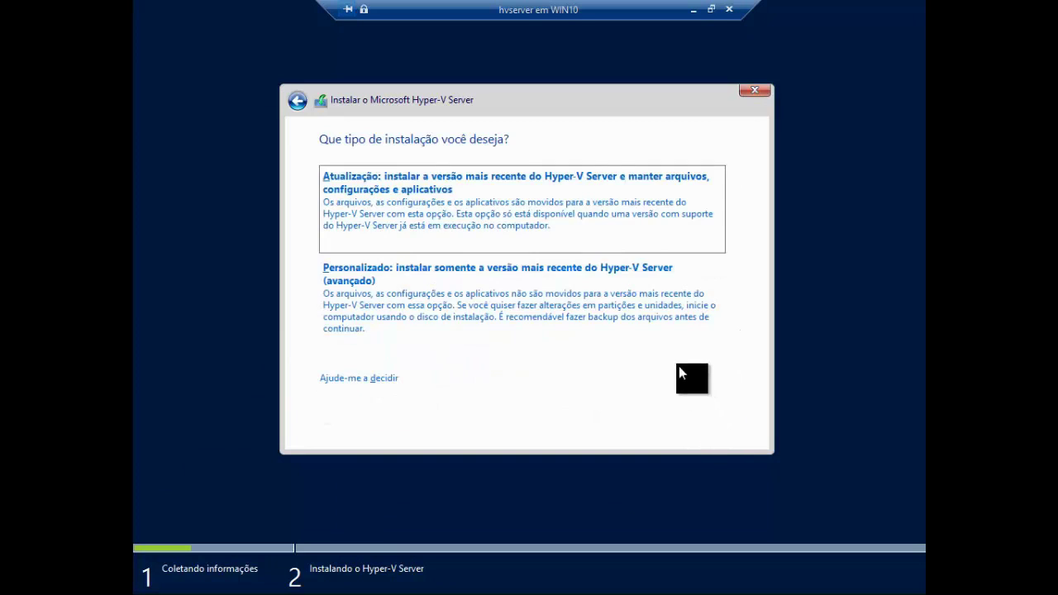
click(581, 286)
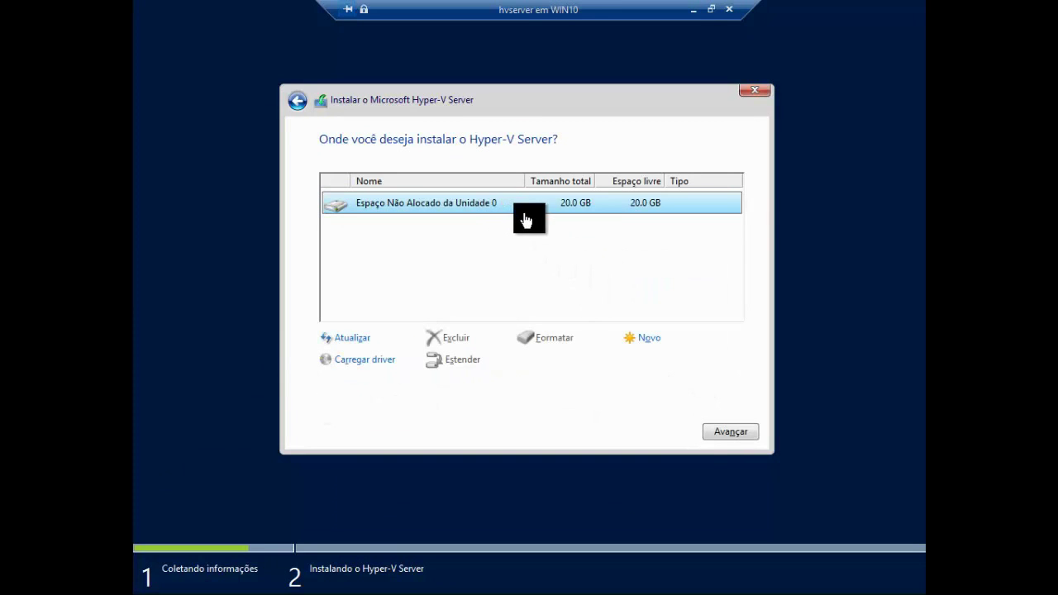
- Create a 20476 MB partition on Drive 0's unallocated space, accepting the system partitions notice
click(649, 347)
click(668, 370)
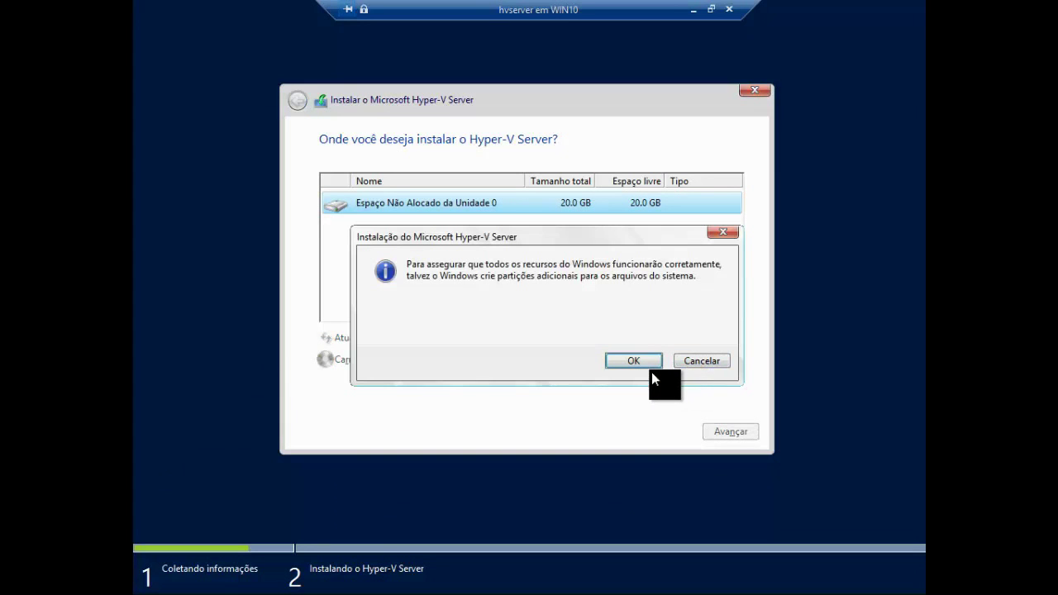
click(649, 366)
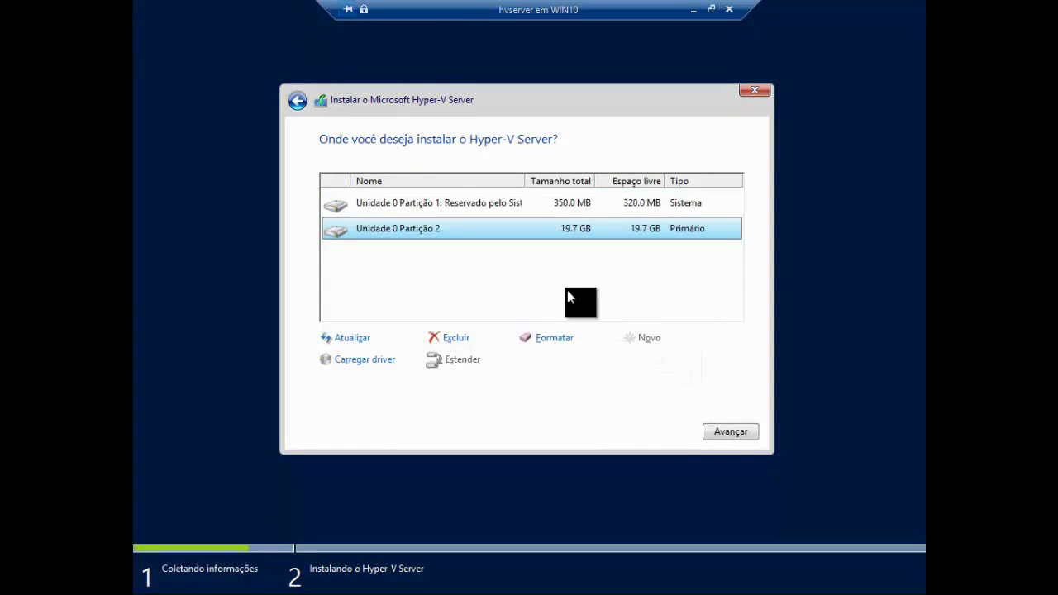
- Delete Unidade 0 Partição 2 and extend Partição 1 to 20478 MB
click(558, 204)
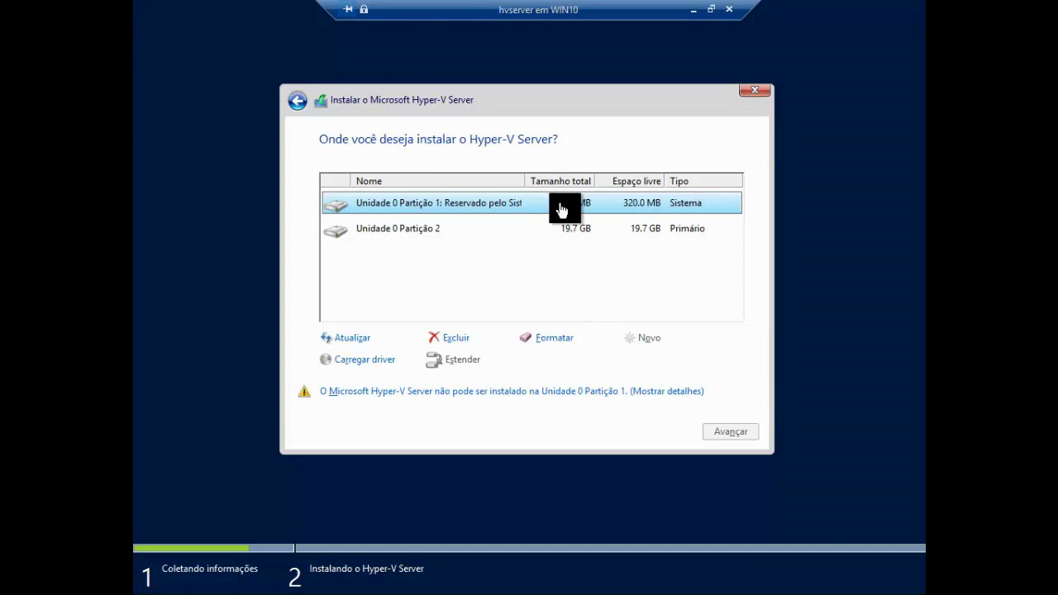
click(482, 234)
click(466, 344)
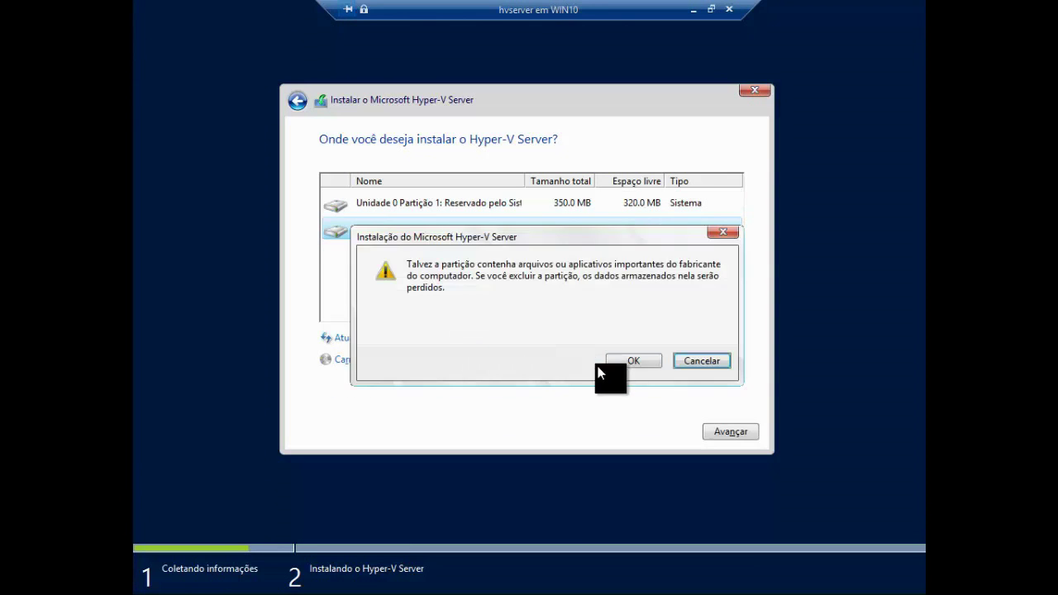
click(629, 361)
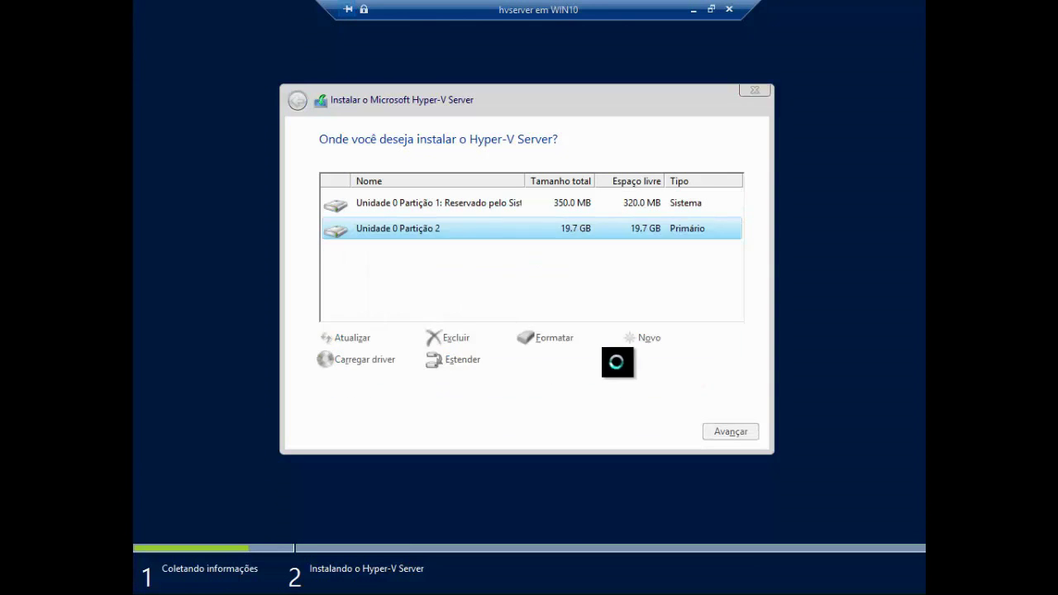
click(467, 361)
click(682, 360)
click(631, 358)
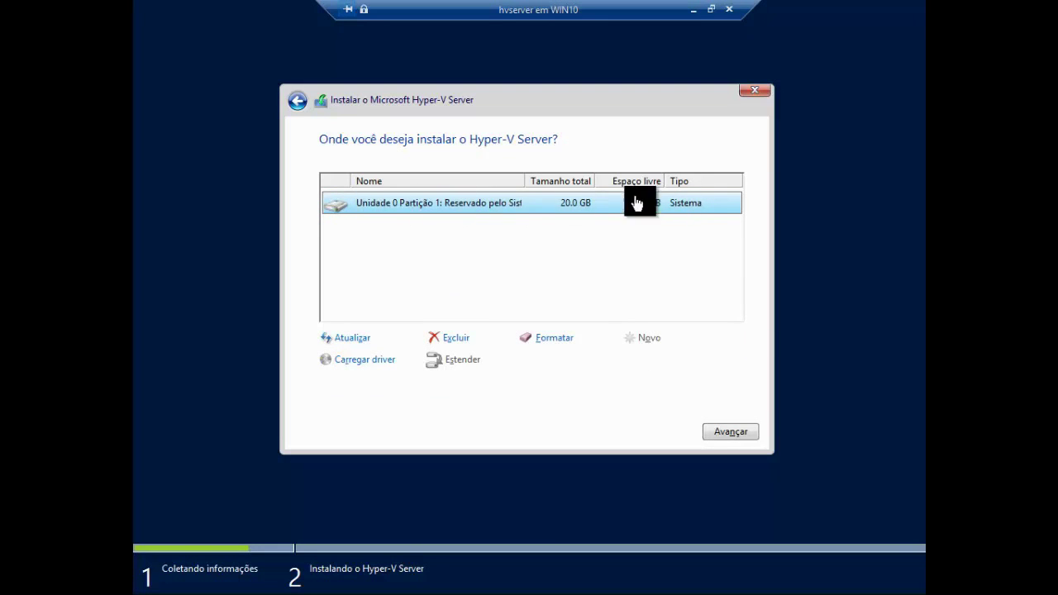
- Install Hyper-V Server onto the 20.0 GB partition and wait for the lock screen
click(721, 435)
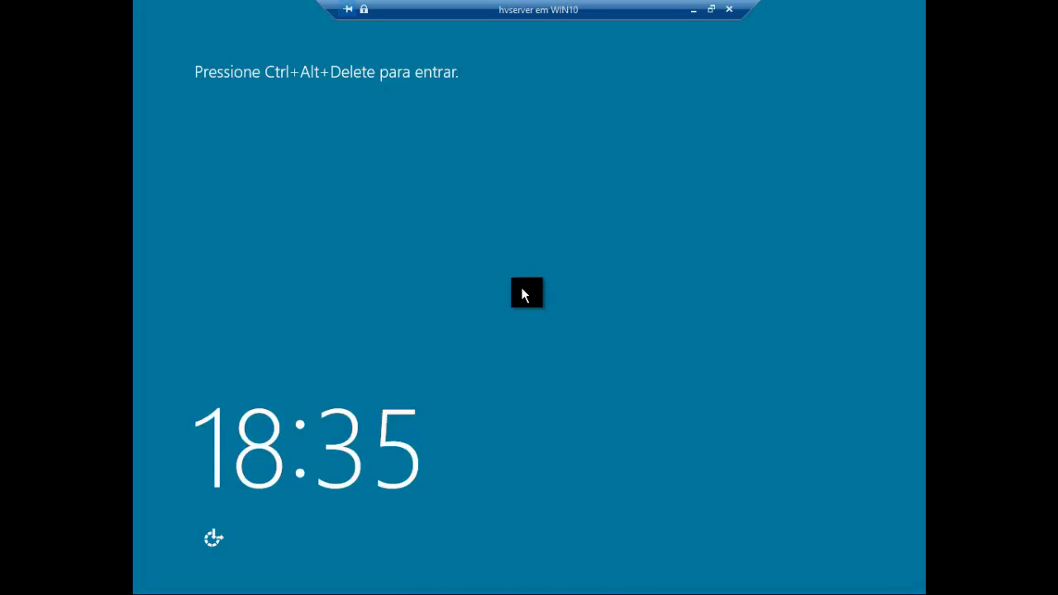
- Sign in as Administrador, entering and confirming a new account password
key(ctrl+alt+End)
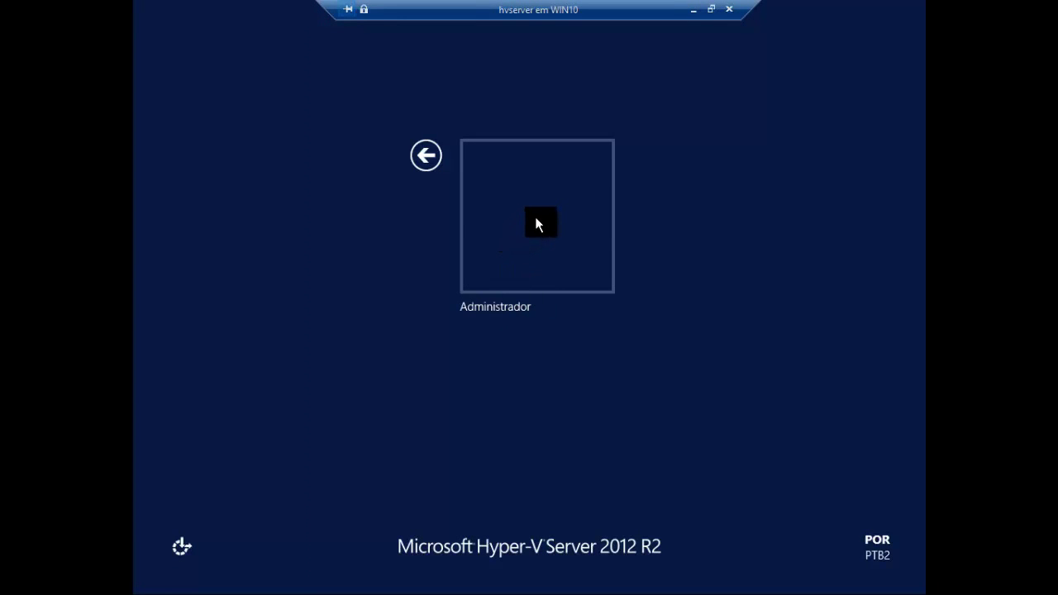
click(536, 218)
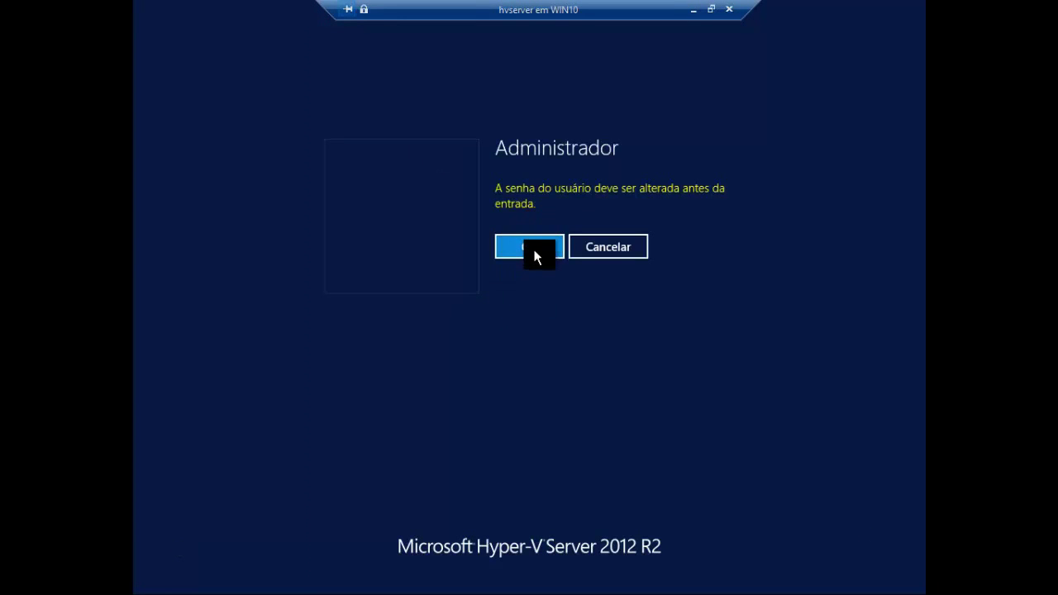
click(534, 256)
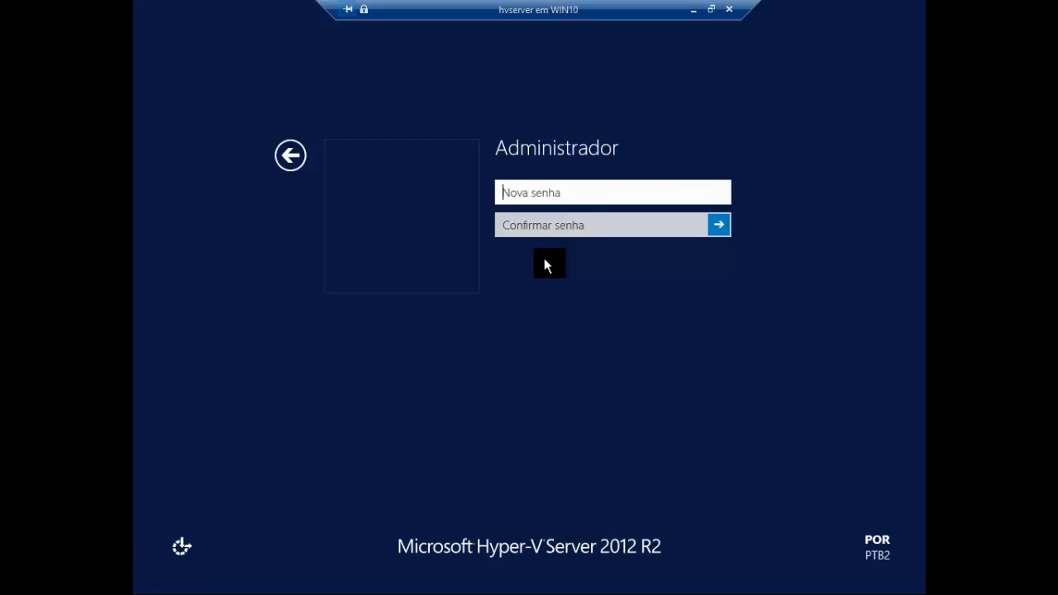
text(P@ssw0rd123456)
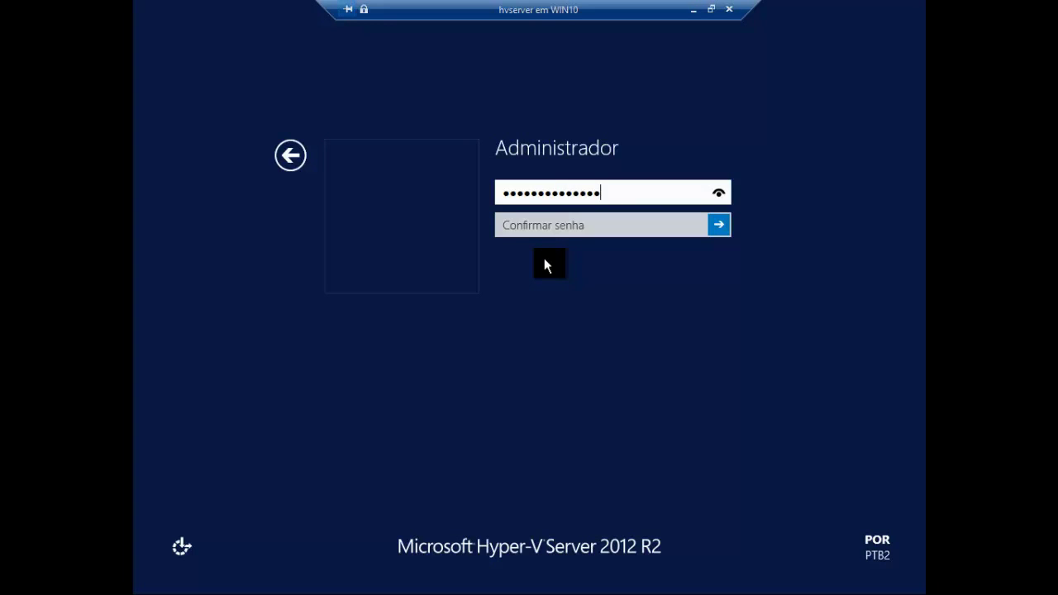
key(Tab)
text(P@ssw0)
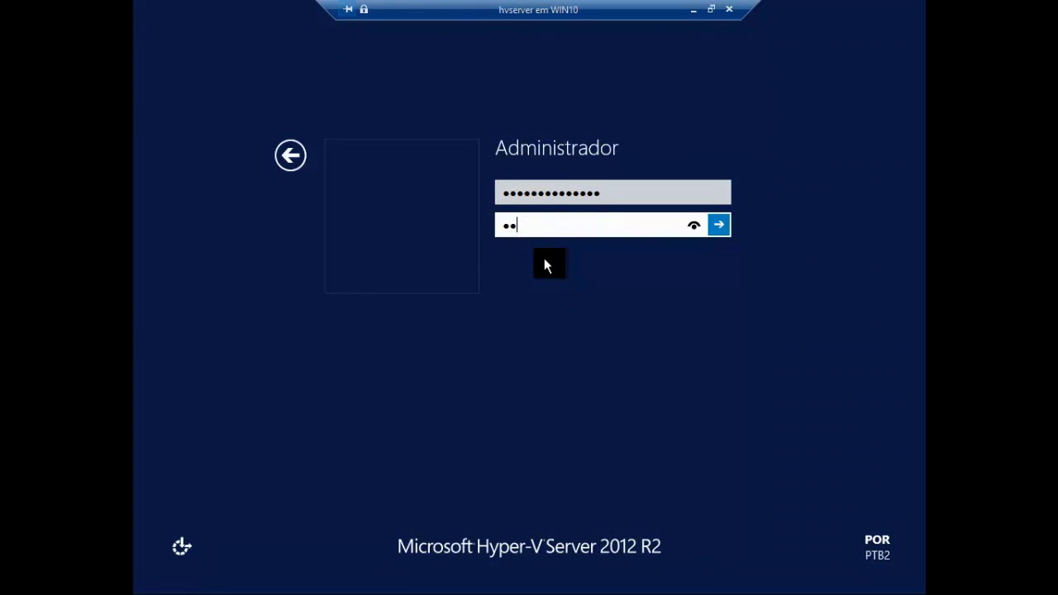
text(rd123456)
key(Return)
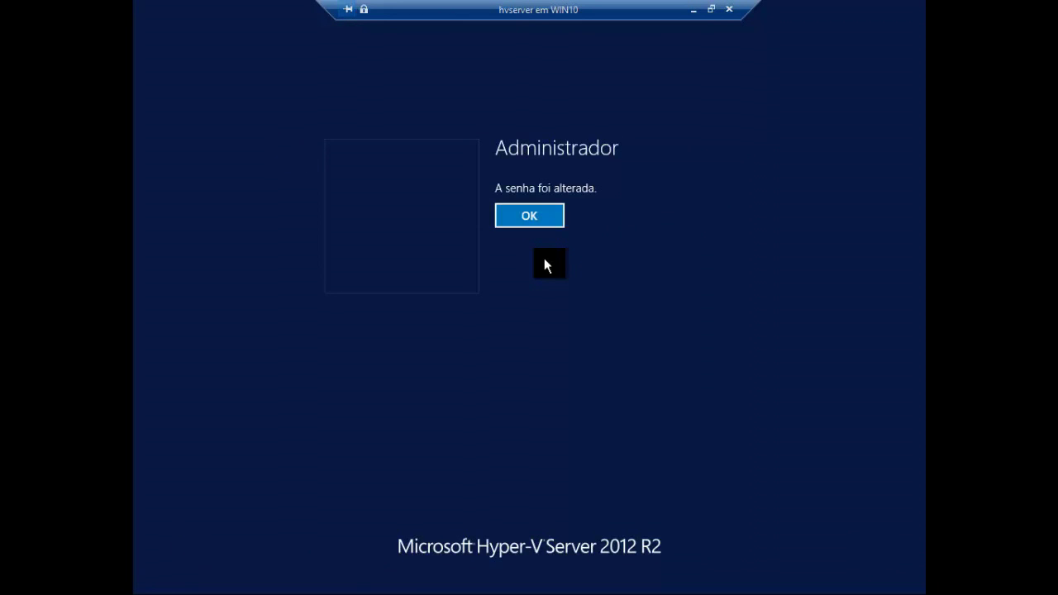
key(Return)
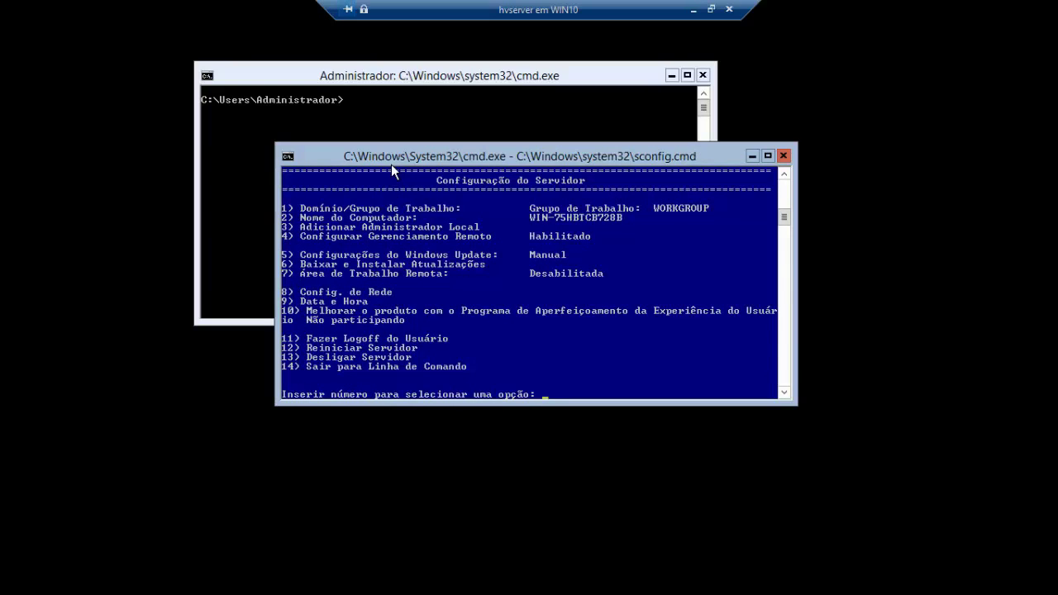
- Bring the command prompt forward, then return the sconfig Server Configuration window to the front
click(351, 75)
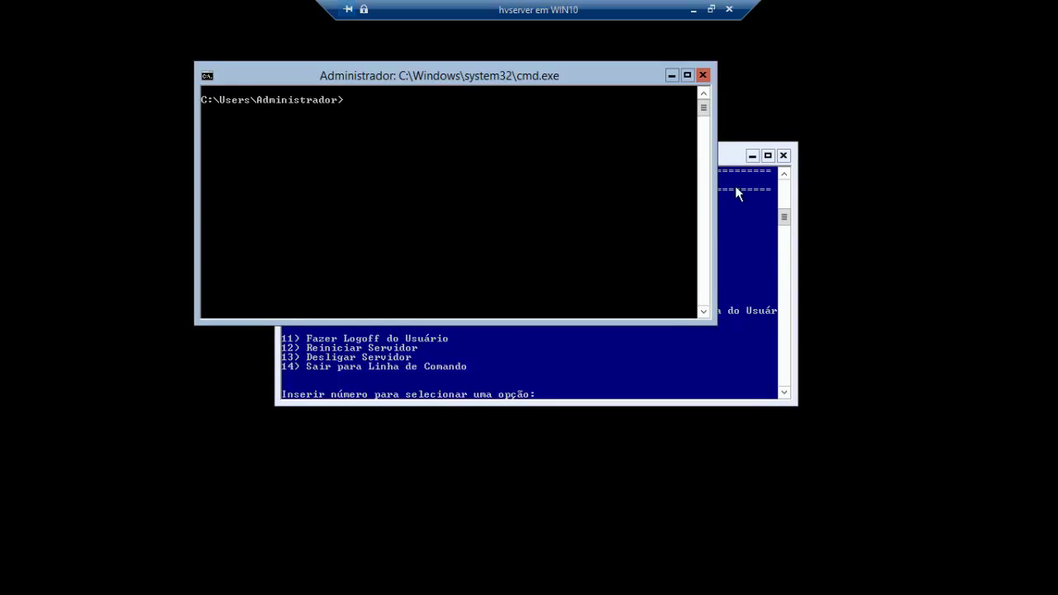
click(730, 164)
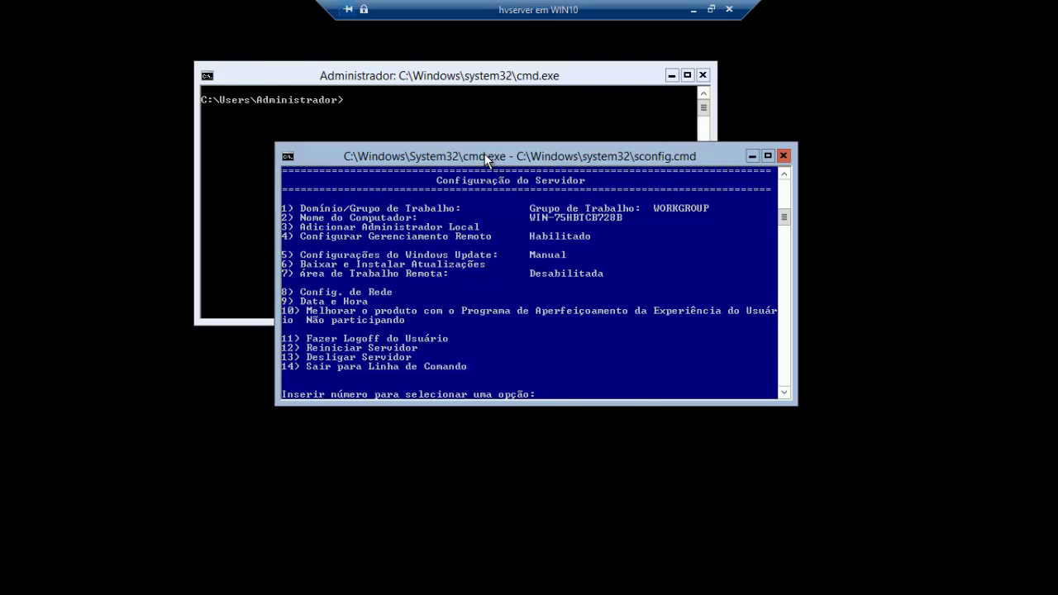
- Join the workgroup 'grupo' through sconfig option 1 and dismiss the welcome message
text(1)
key(Return)
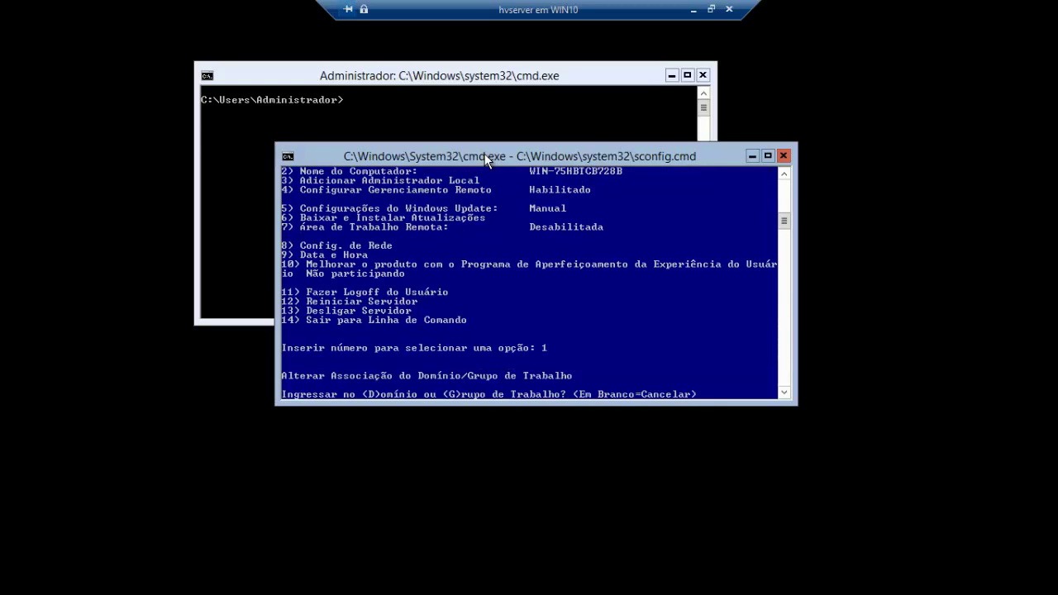
text(g)
key(Return)
text(grupo)
key(Return)
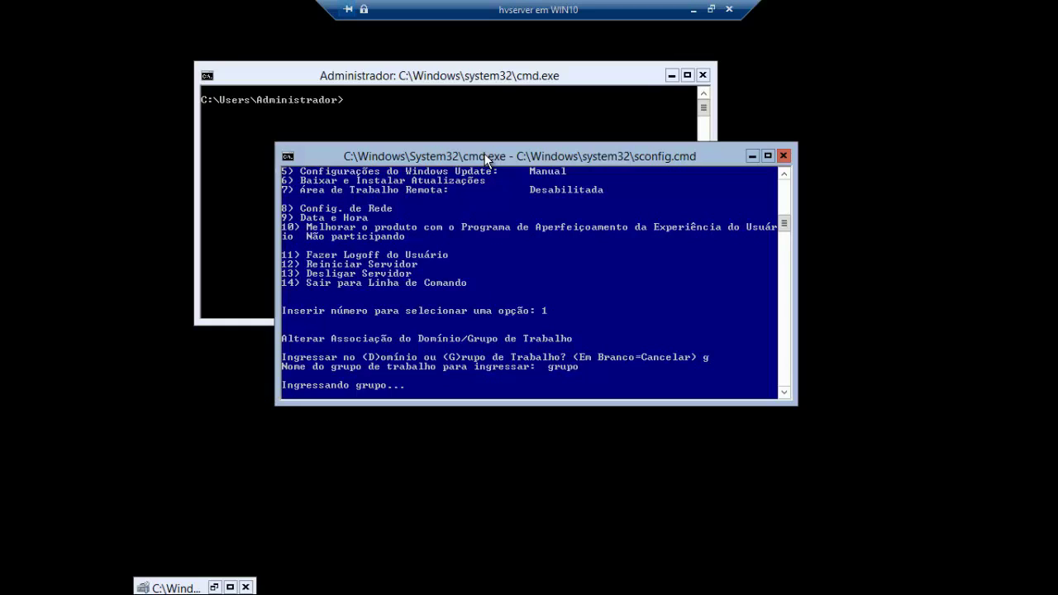
key(Return)
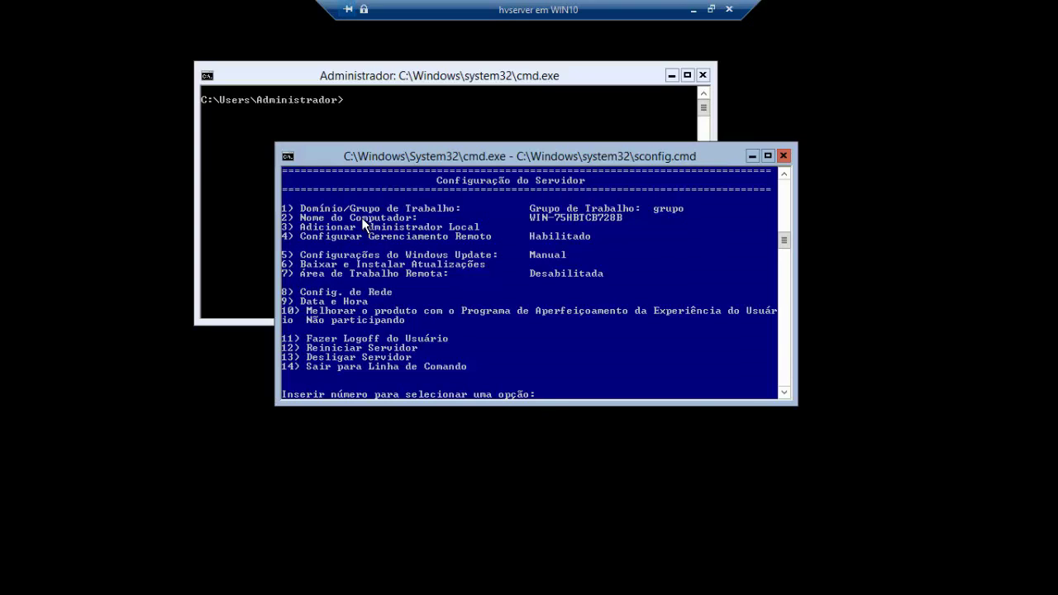
- Rename the computer to 'vserver' via option 2, declining the restart
text(2)
key(Return)
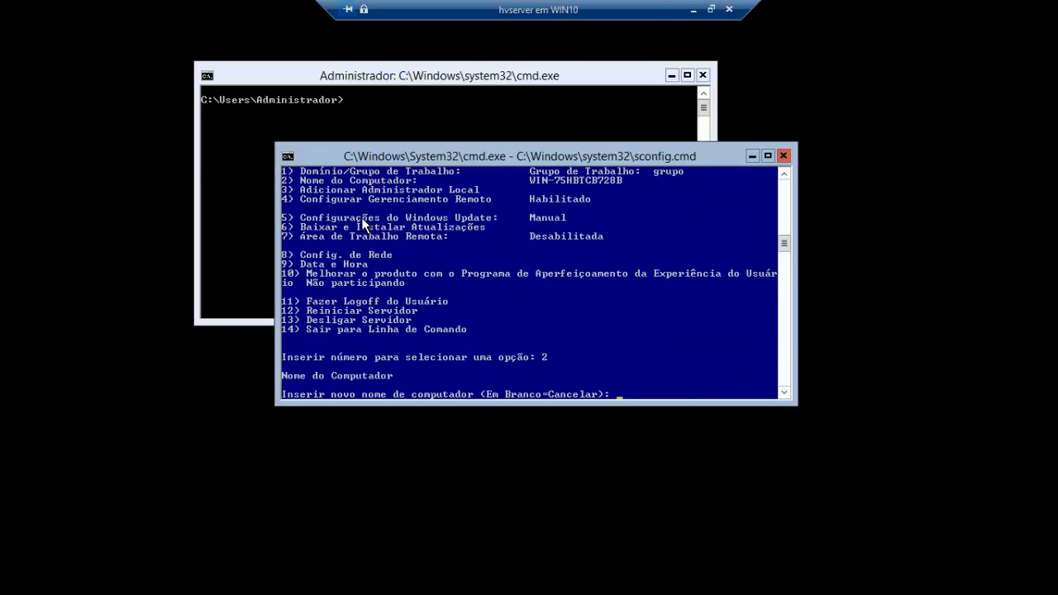
text(vserver)
key(Return)
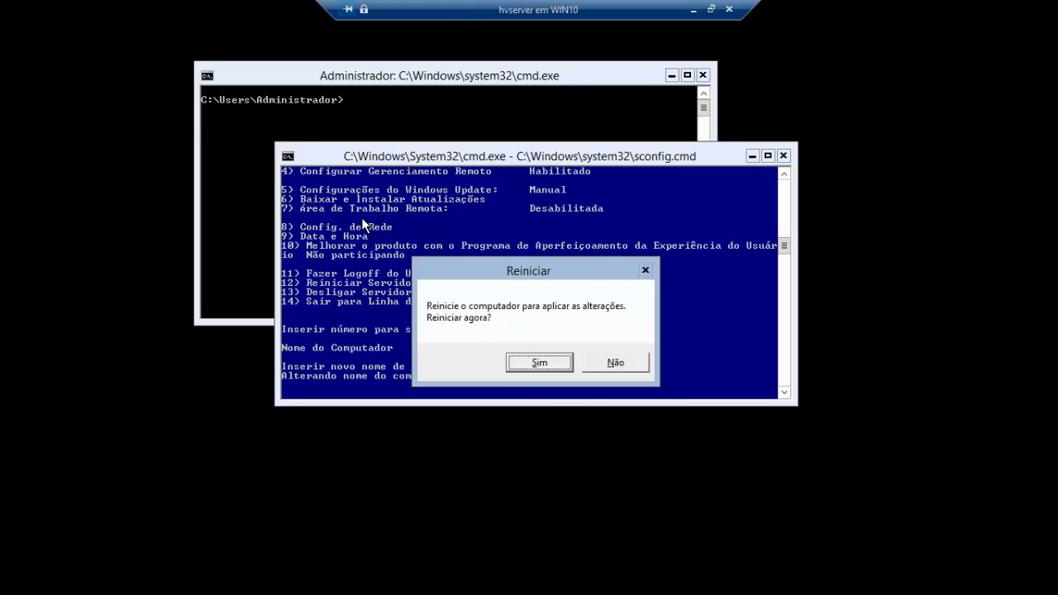
key(Tab)
key(Return)
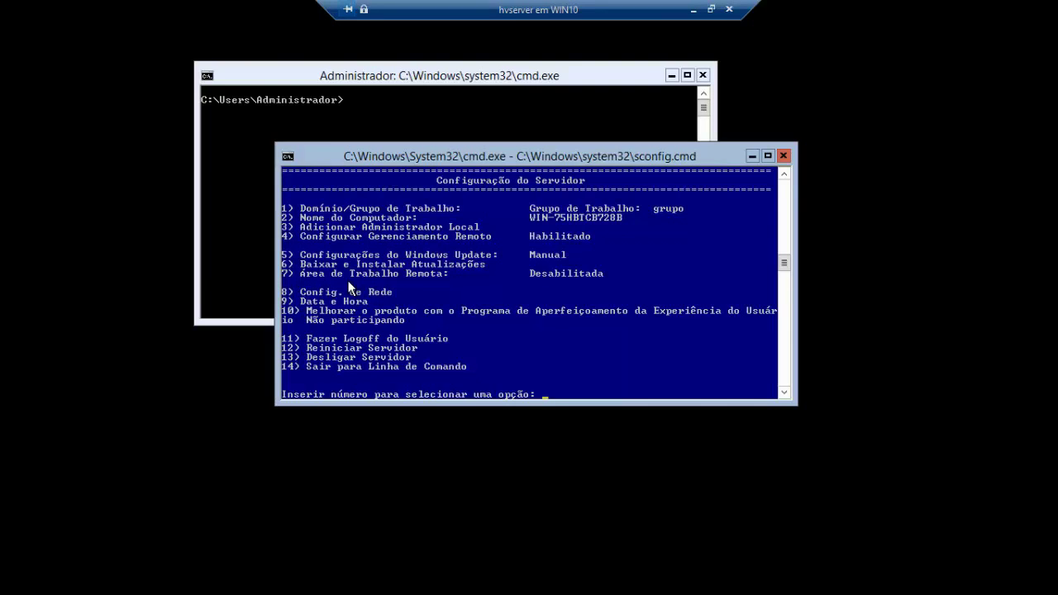
- Enable Remote Desktop via option 7 for clients running any version
text(7)
key(Return)
text(h)
key(Return)
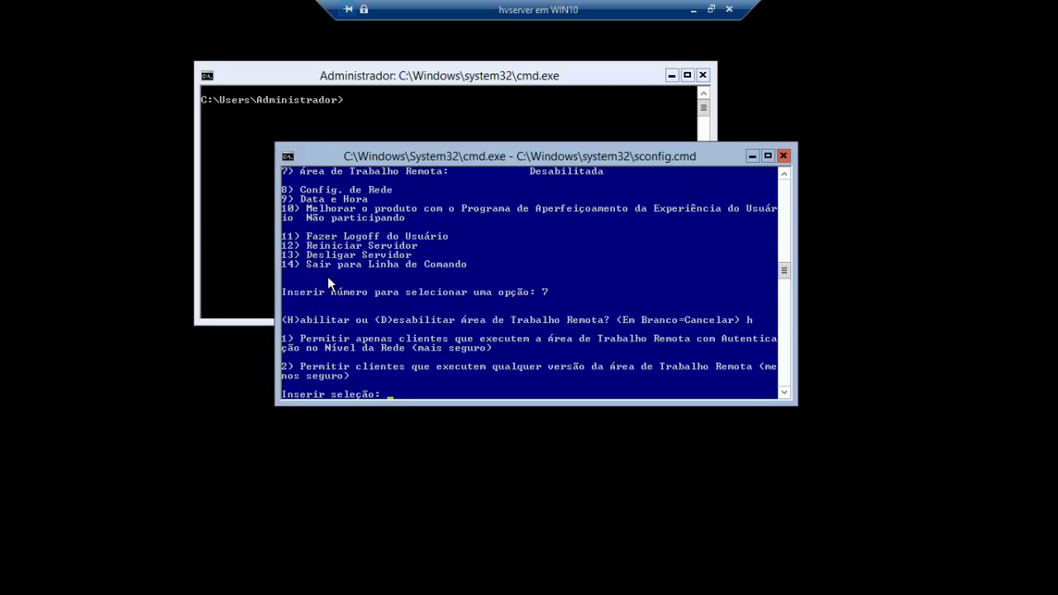
text(2)
key(Return)
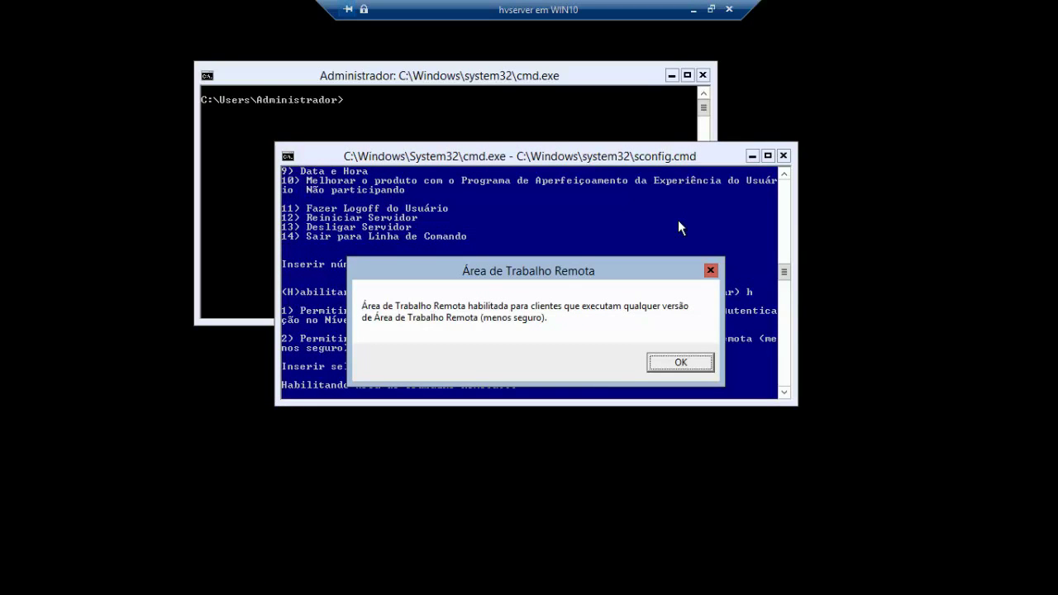
key(Return)
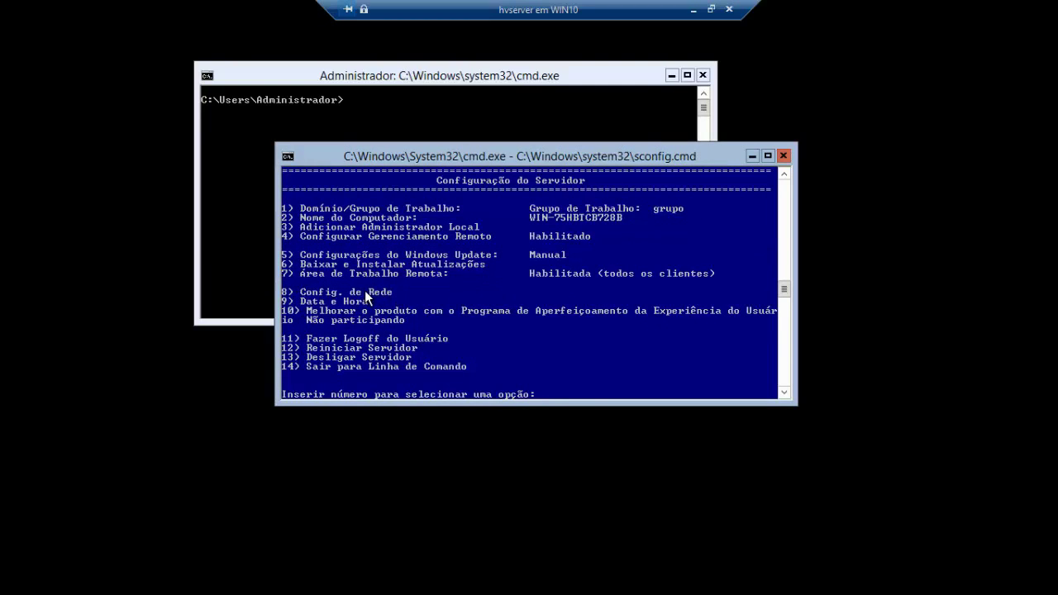
- Review the two Hyper-V adapters (index 11 and 12) under option 8, then cancel back
text(8)
key(Return)
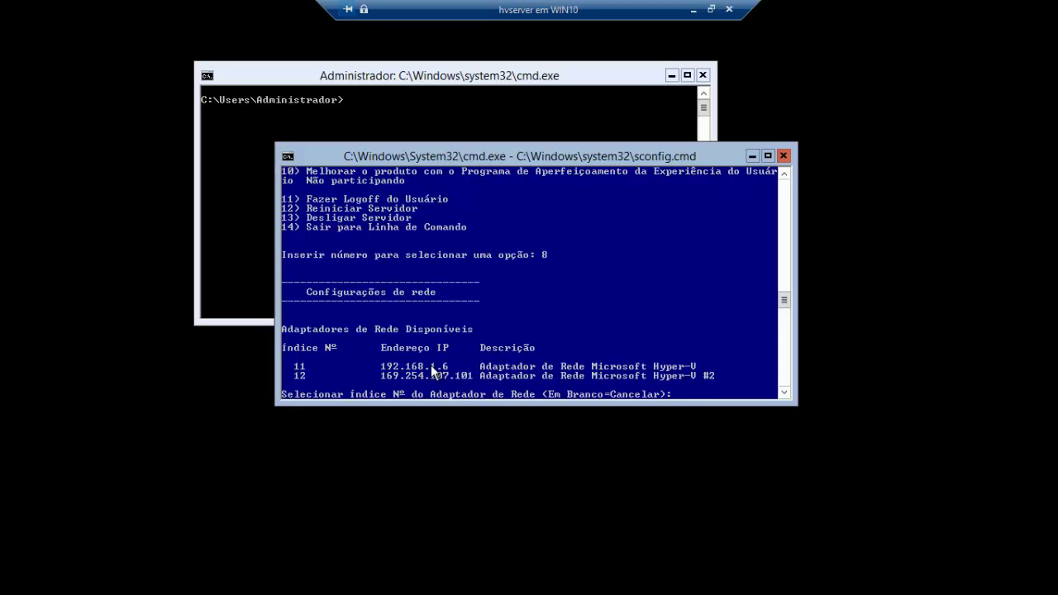
key(Return)
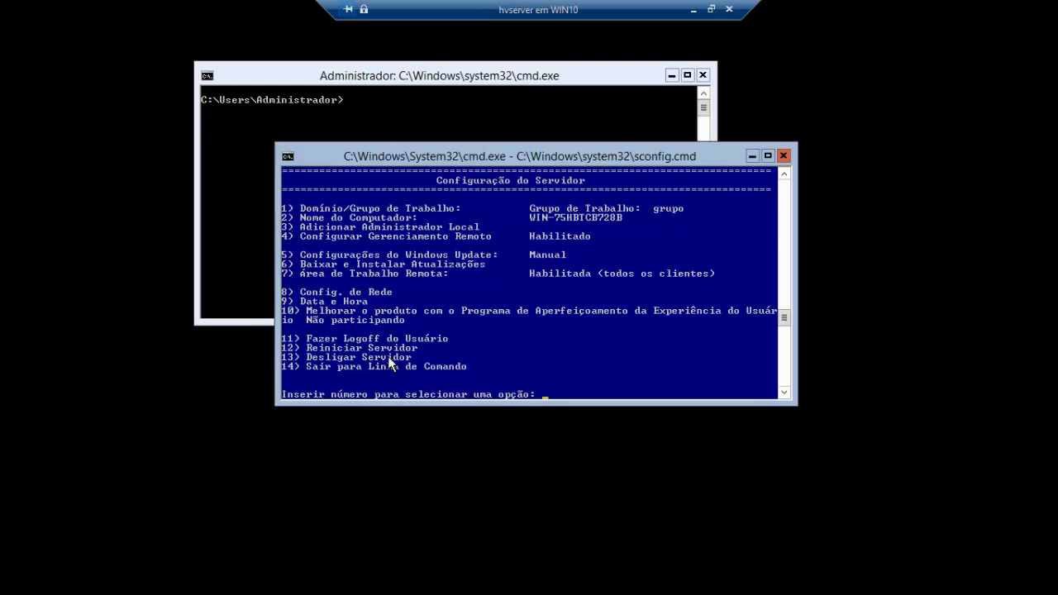
- Rearrange the sconfig and command prompt windows, leaving the Administrador prompt in front
drag(443, 159, 474, 172)
click(429, 78)
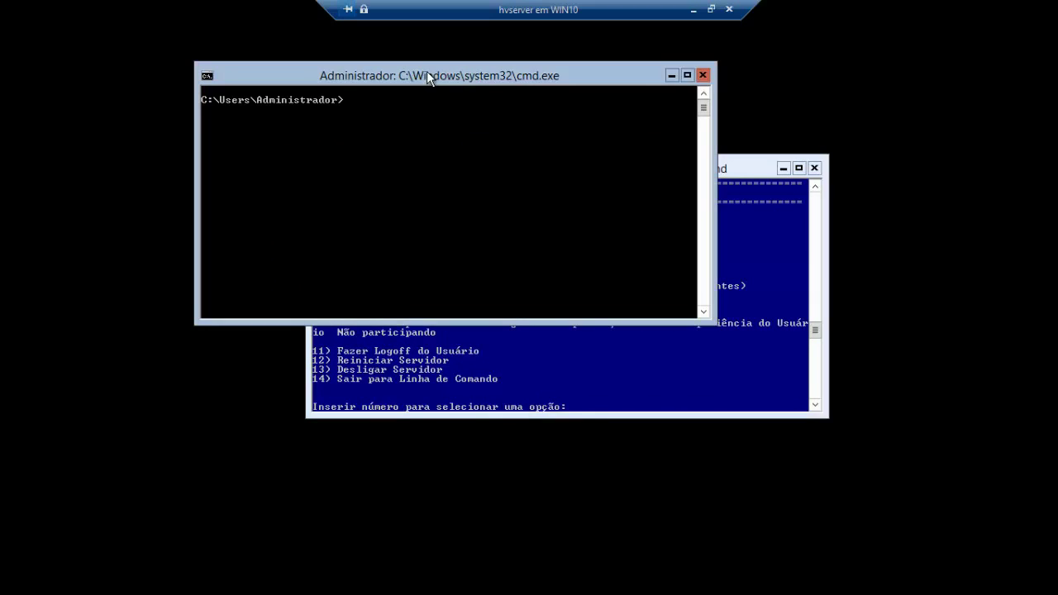
drag(429, 79, 390, 77)
click(722, 171)
drag(672, 163, 696, 175)
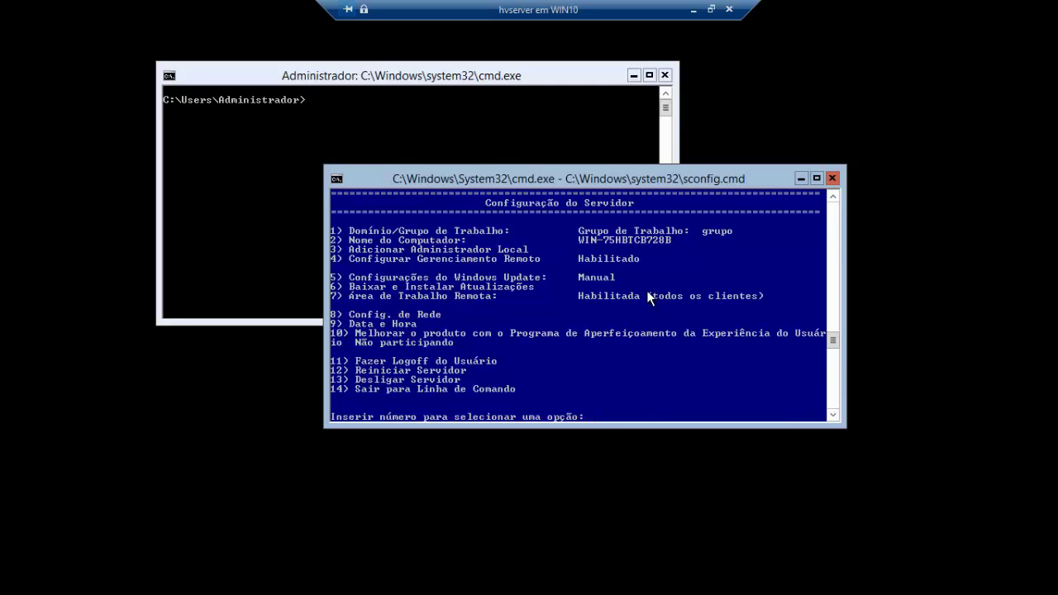
click(457, 76)
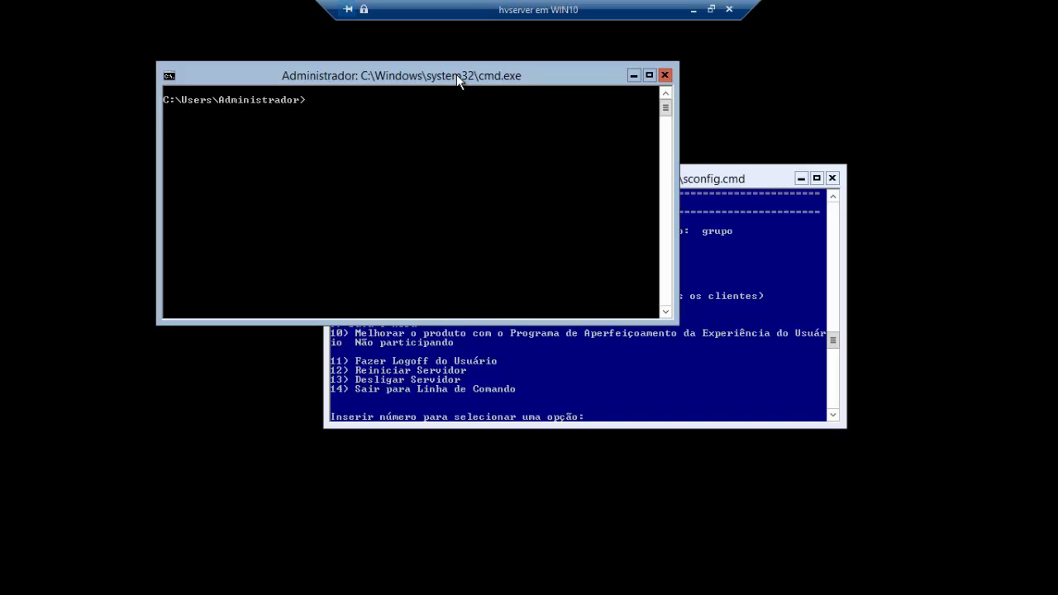
- Disable Windows Firewall for all profiles with netsh advfirewall set allprofiles state off, then return to sconfig
text(netsh advfirewall set allp)
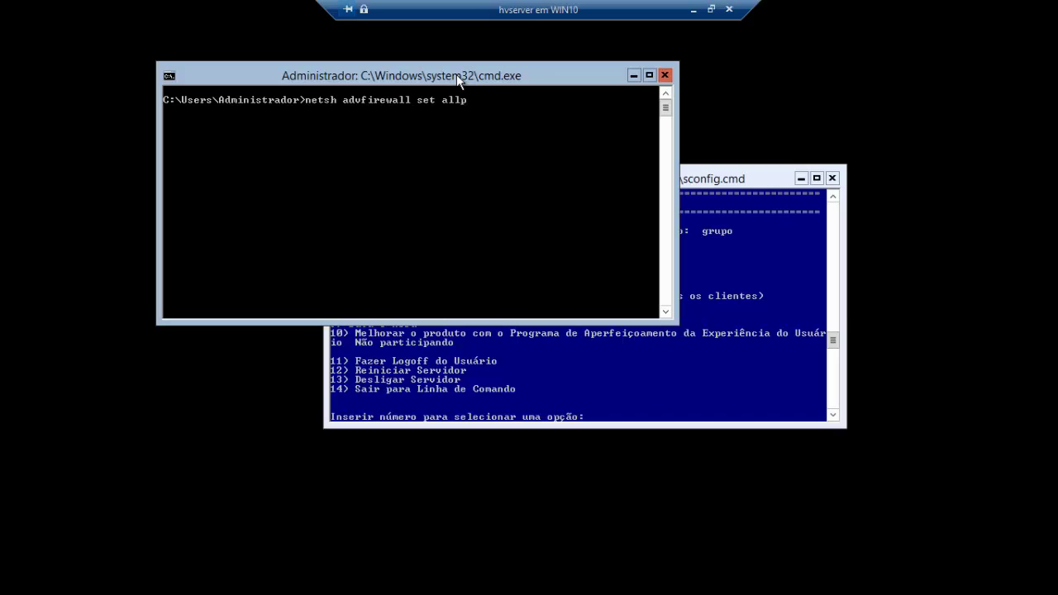
text(rofiles state off)
key(Return)
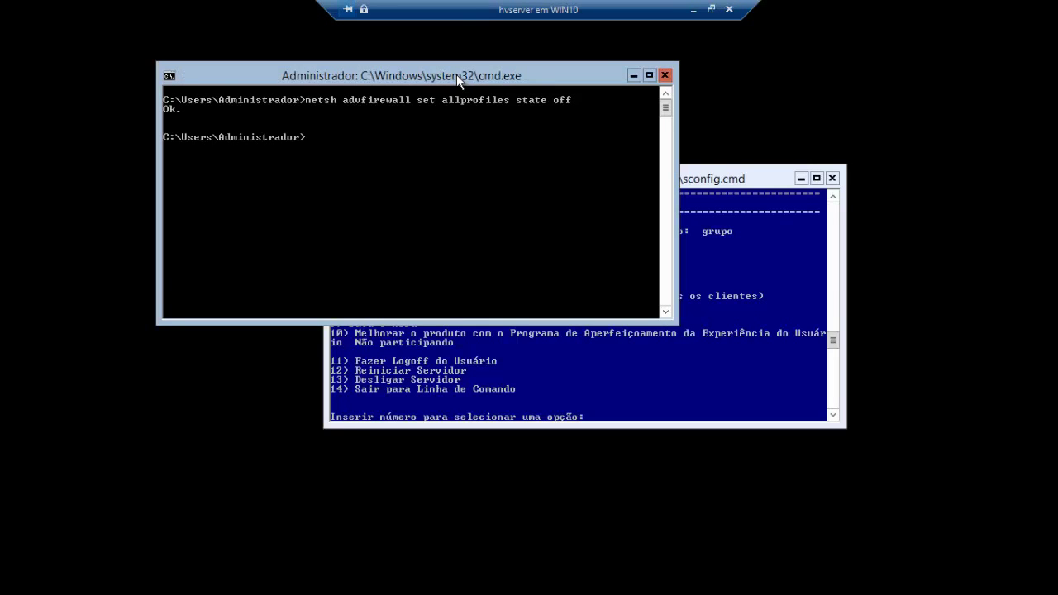
click(761, 179)
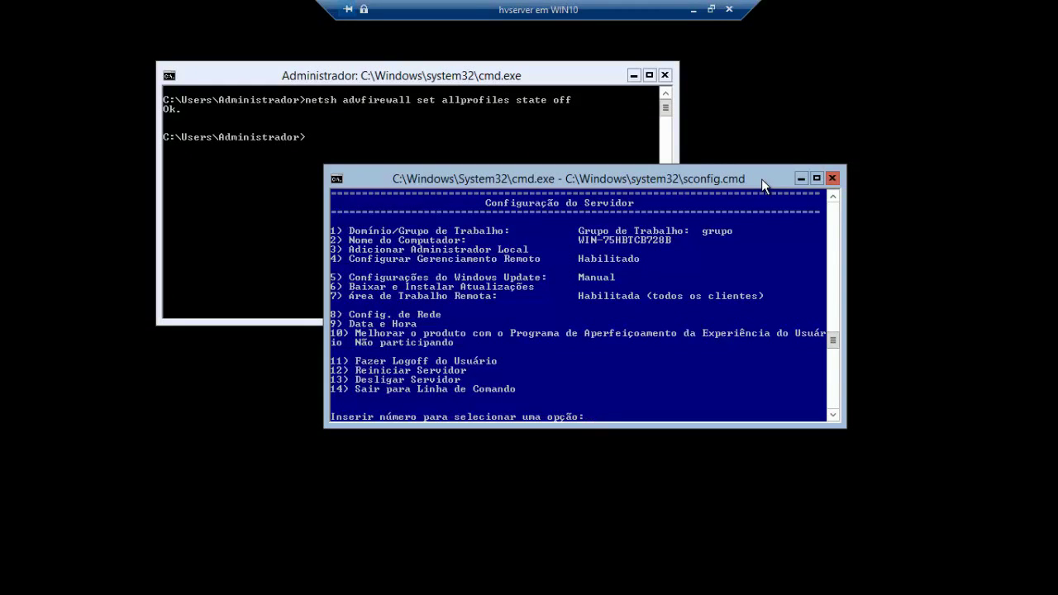
- Restart the server with sconfig option 12 and confirm the restart
text(12)
key(Return)
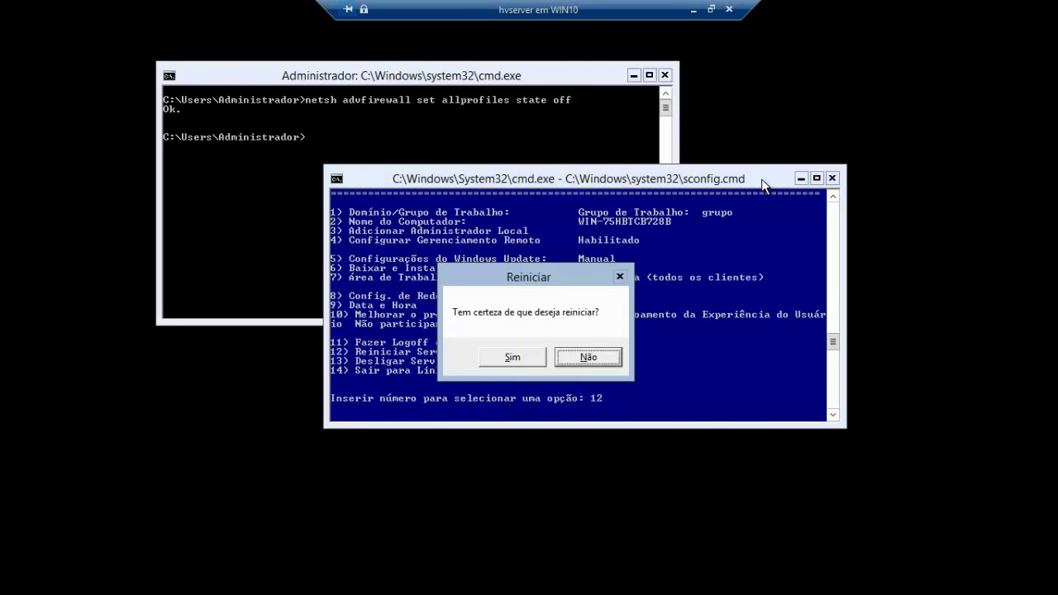
key(Tab)
key(Return)
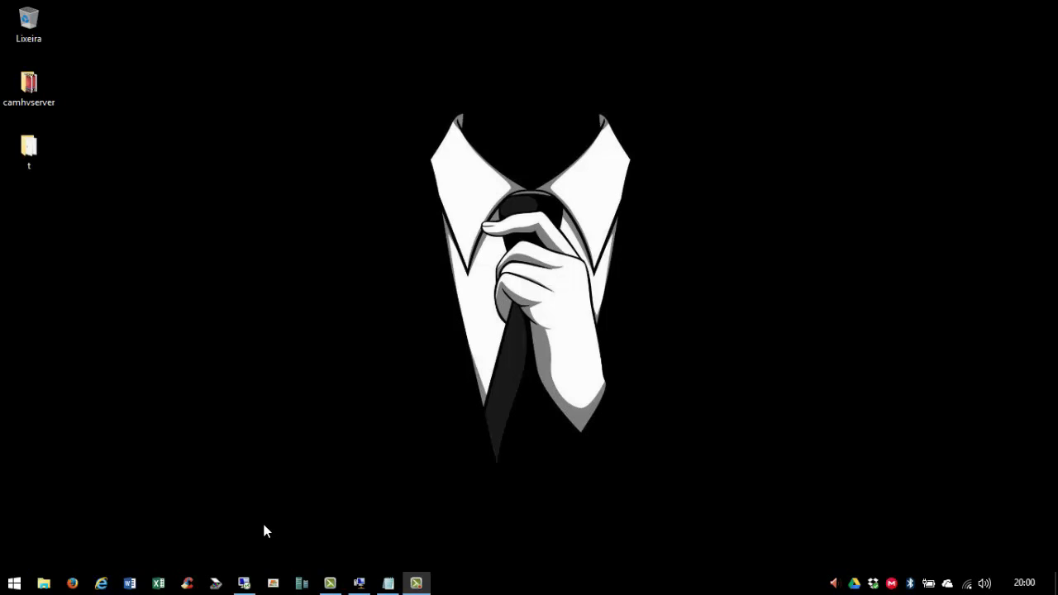
- Open Remote Desktop Connection and the desktop folder t, selecting 59Manager.exe
click(244, 581)
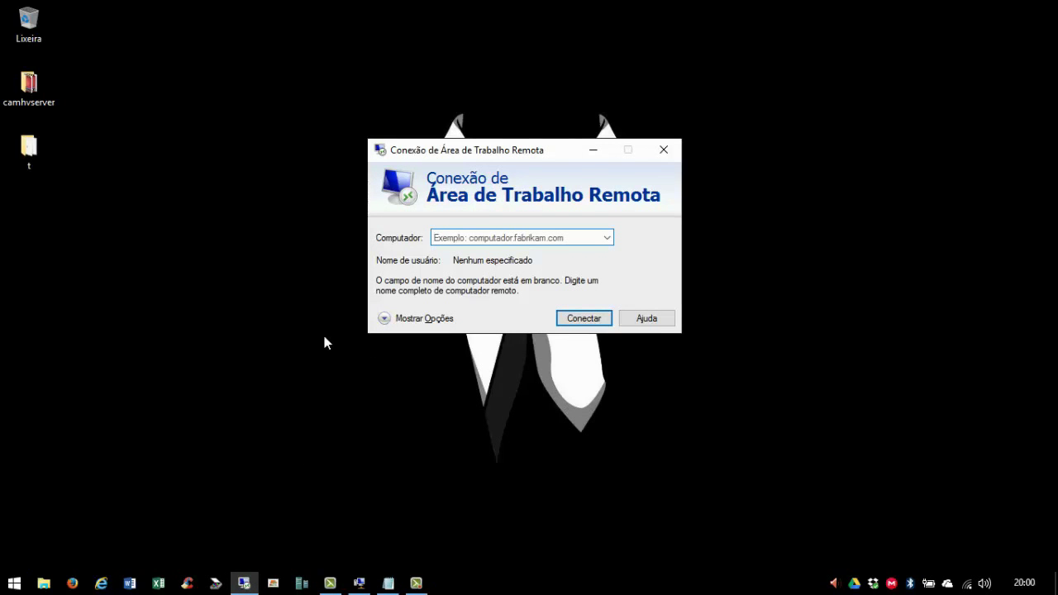
click(32, 151)
double_click(32, 150)
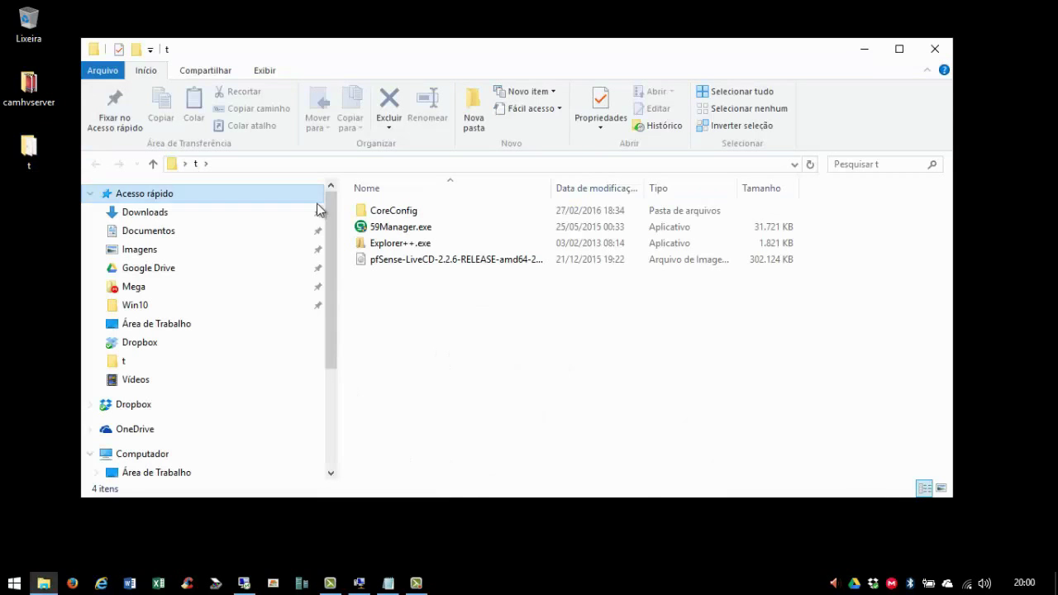
click(395, 232)
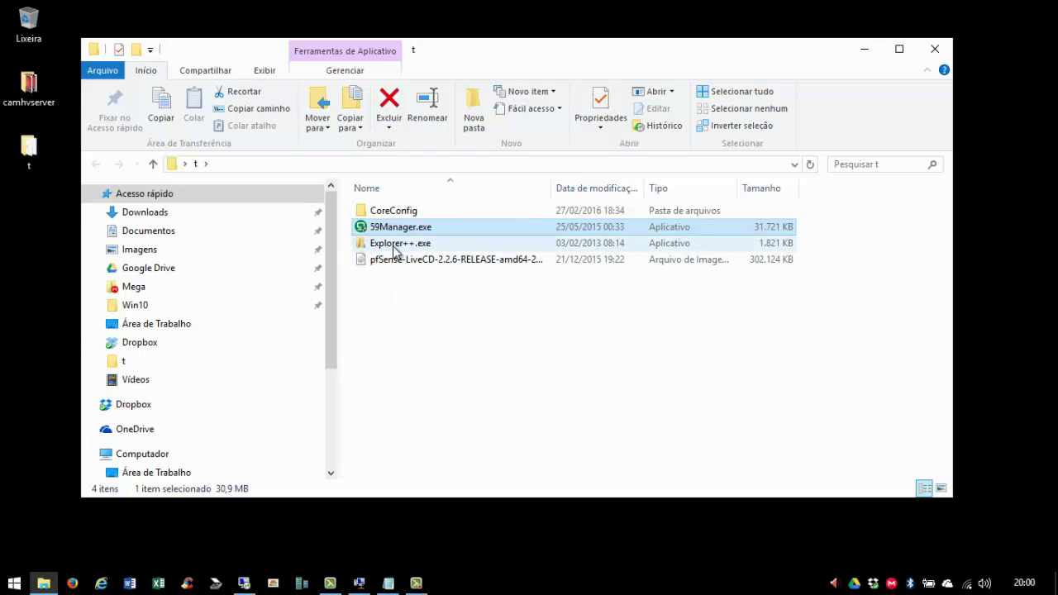
mouse_move(396, 251)
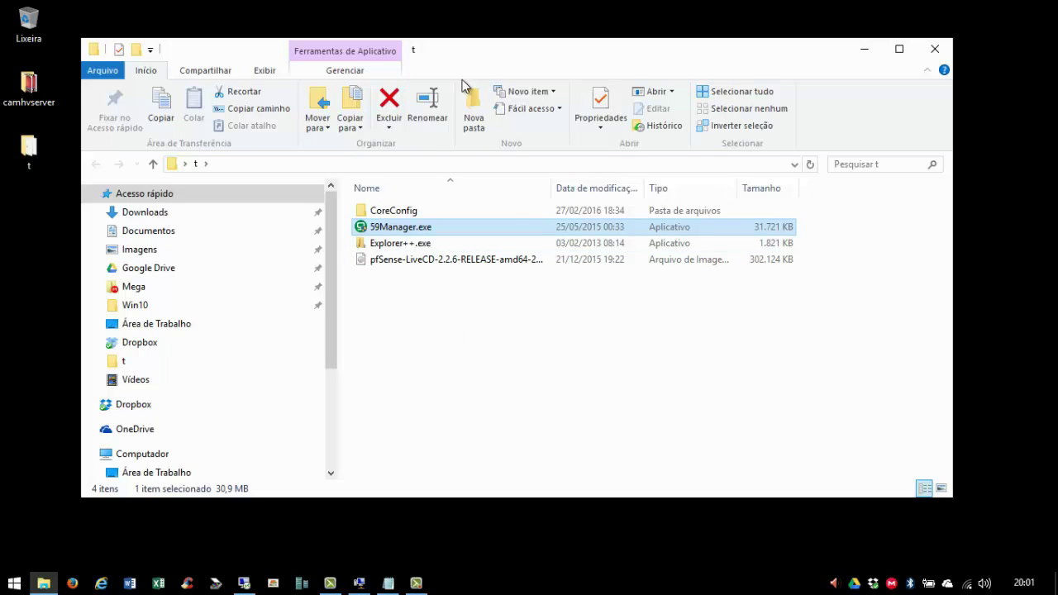
drag(480, 47, 488, 47)
click(345, 164)
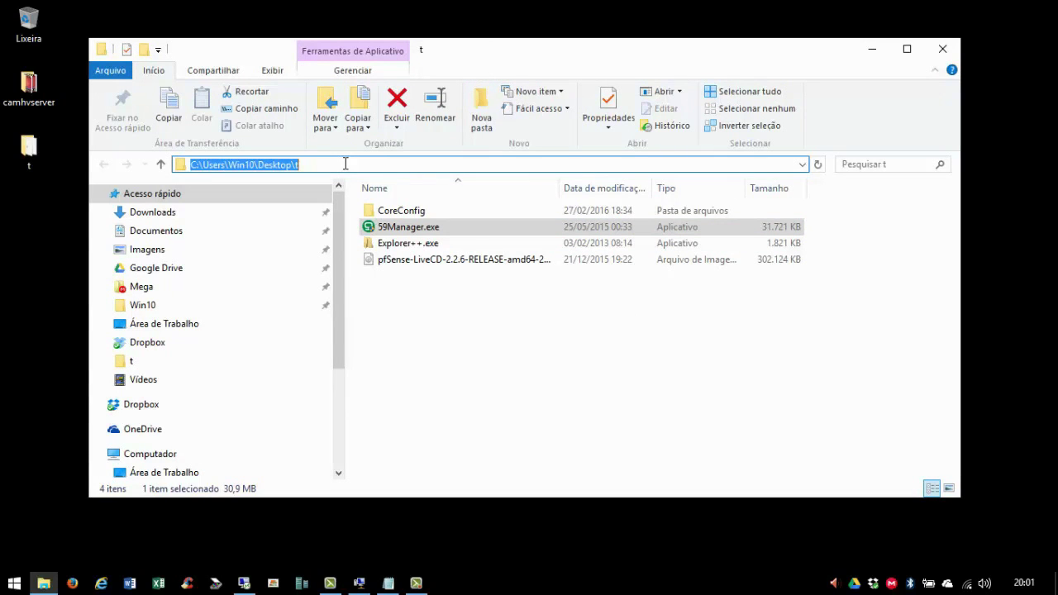
- Browse to \\vserver\c$, signing in as administrador with the account password
text(\\)
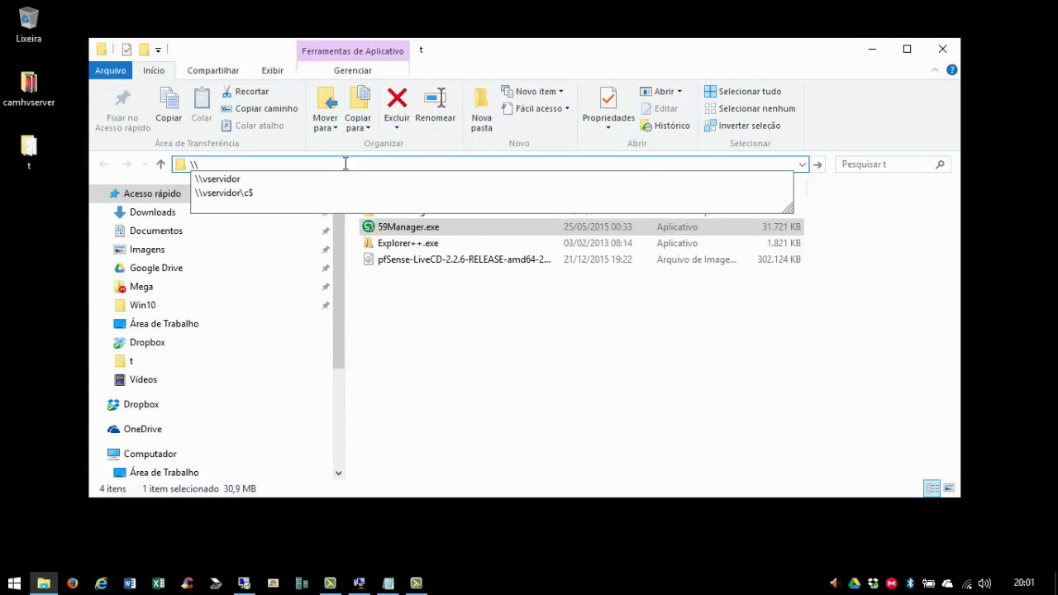
text(vserver)
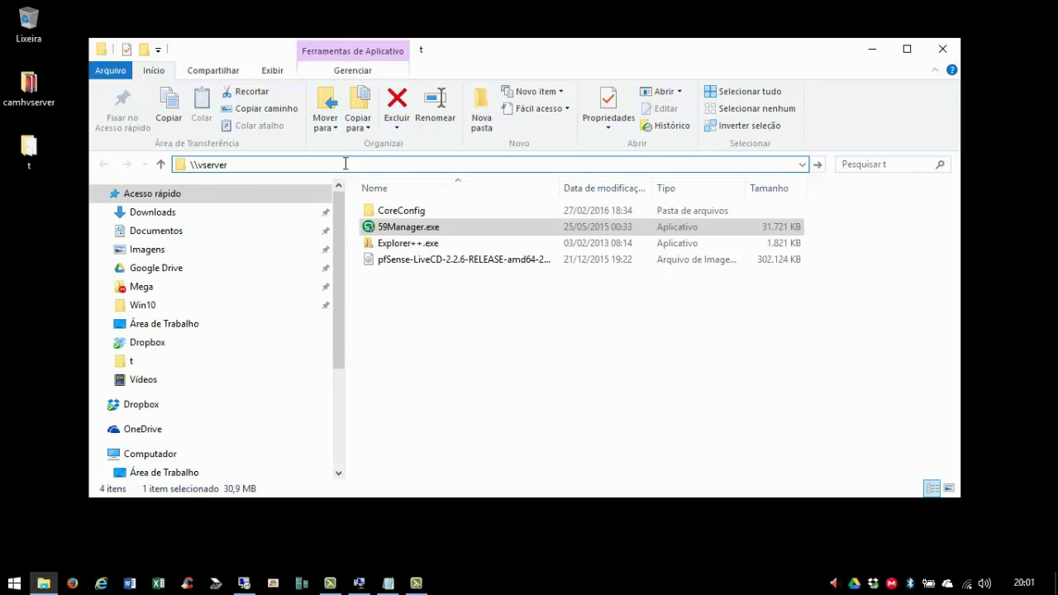
text(\c$)
key(Return)
text(administrador)
key(Tab)
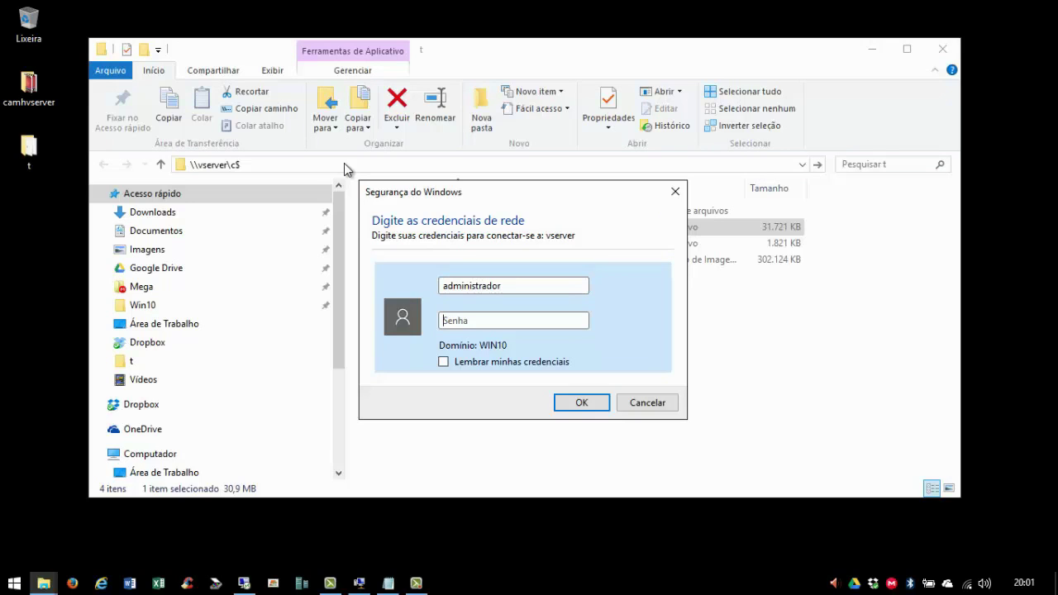
text(**************)
key(Return)
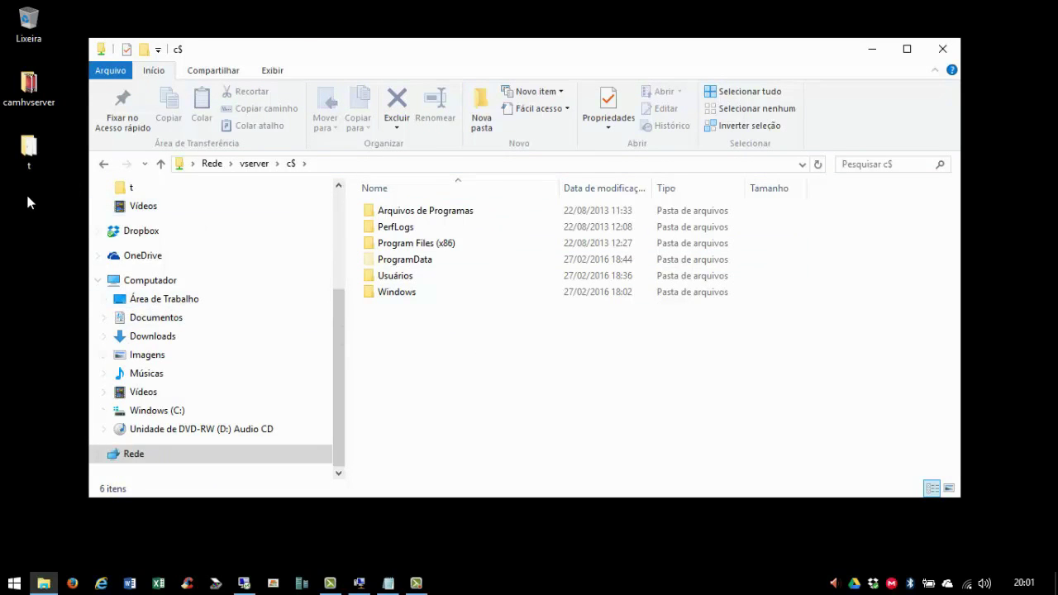
- Copy CoreConfig, 59Manager.exe, Explorer++.exe and the pfSense ISO from folder t
click(29, 149)
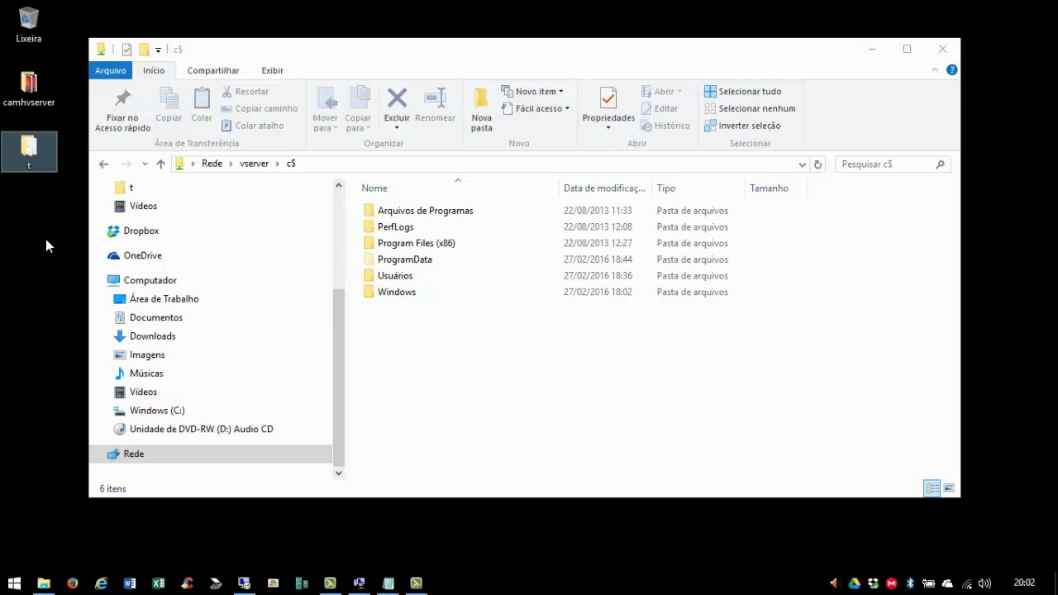
double_click(30, 155)
drag(485, 308, 439, 234)
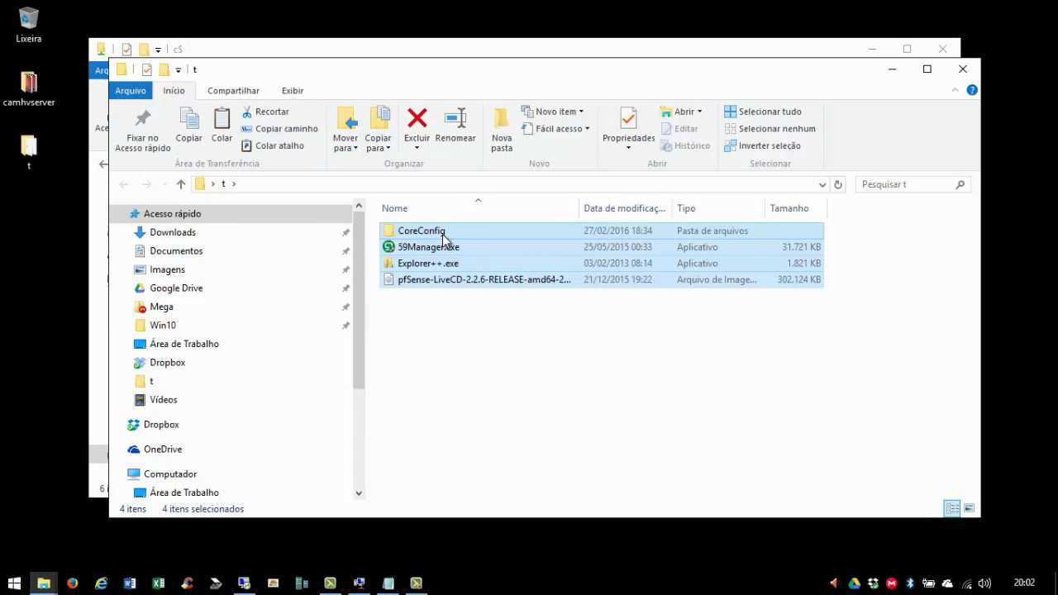
right_click(444, 239)
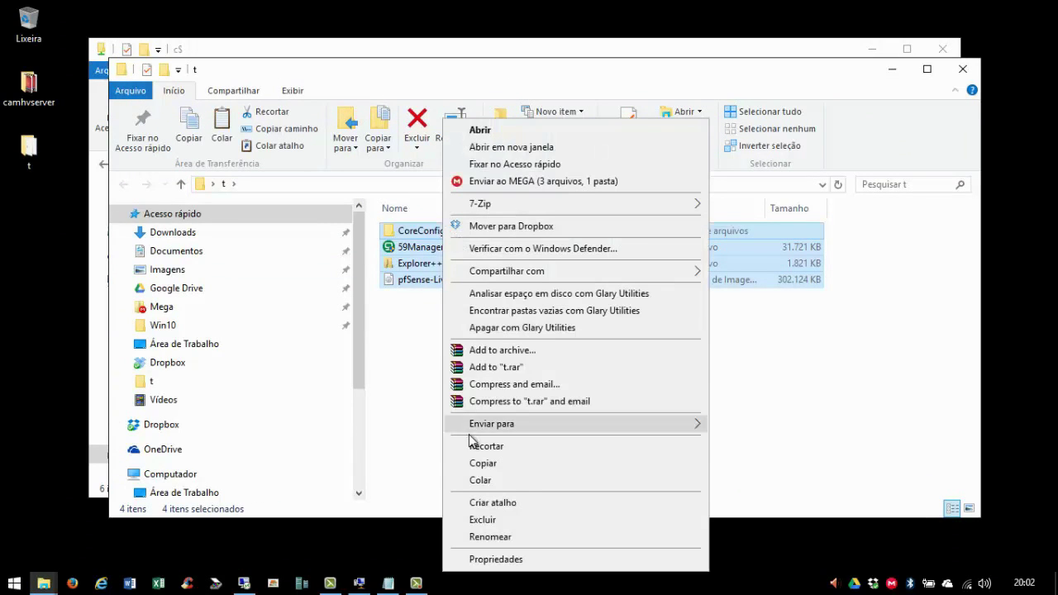
click(479, 463)
click(962, 69)
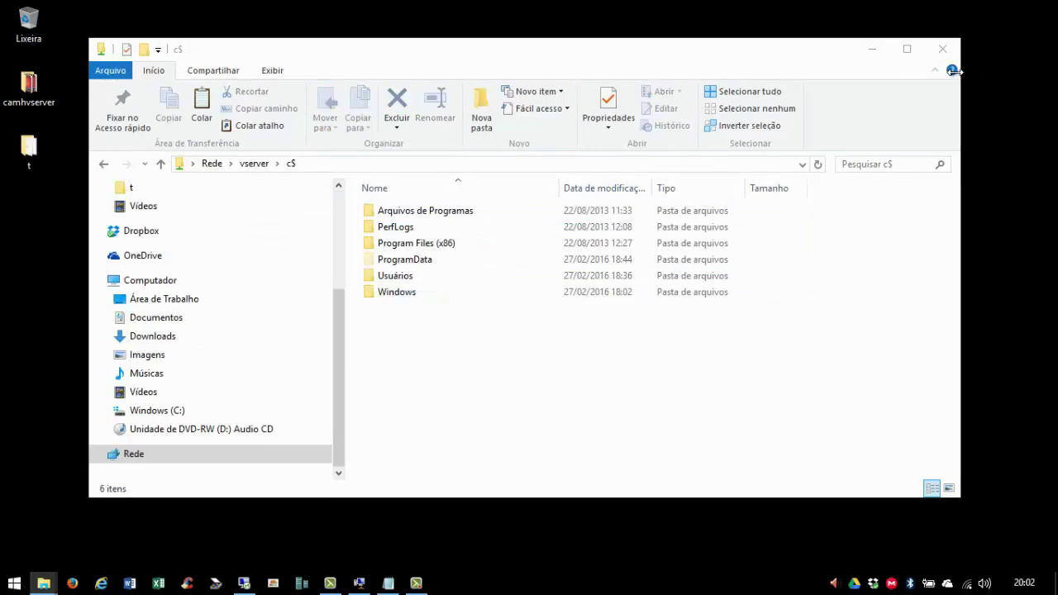
- Paste the four items into vserver's c$ share and close Explorer
right_click(392, 350)
click(455, 481)
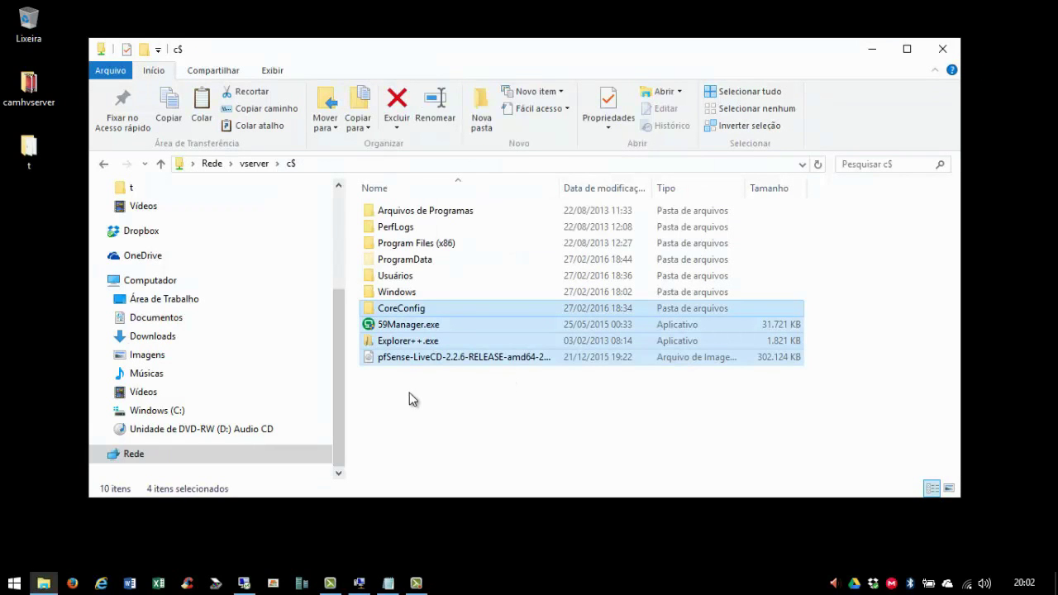
click(487, 408)
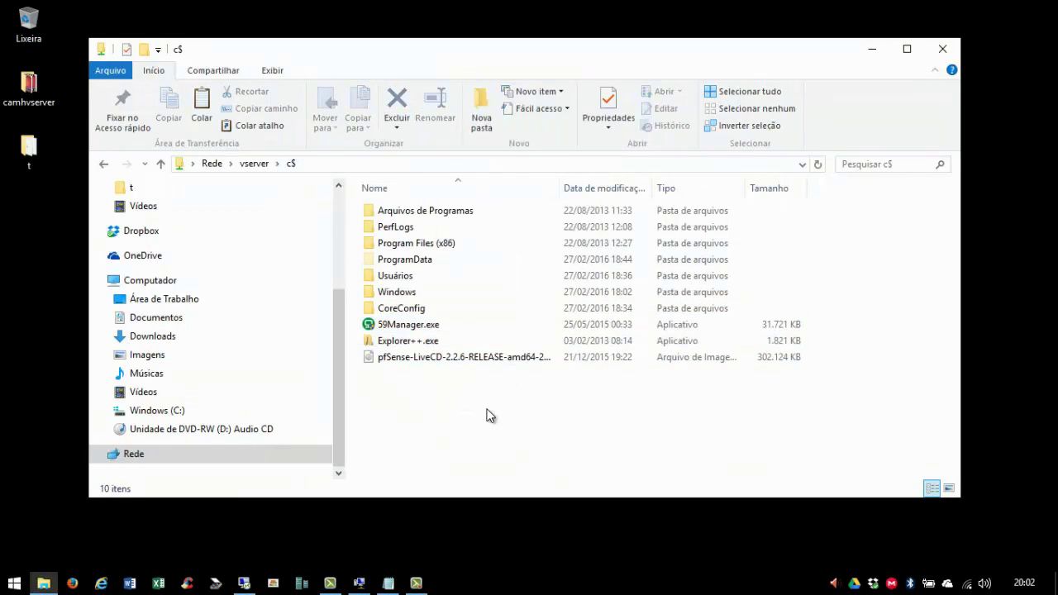
click(943, 50)
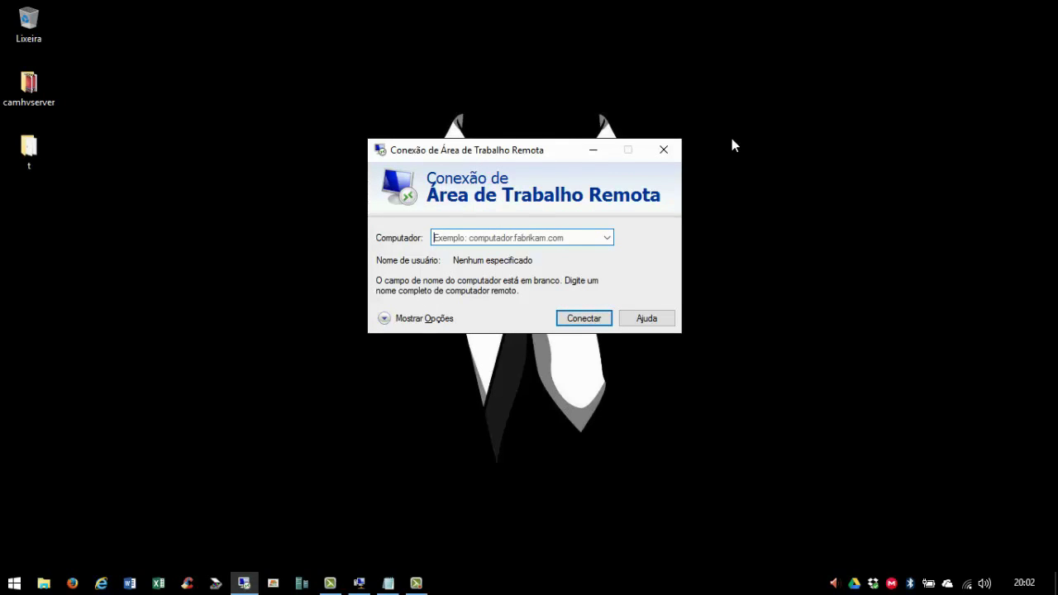
- Connect by Remote Desktop to vserver as administrador with the account password
text(vserver)
key(Return)
text(administrador)
key(Tab)
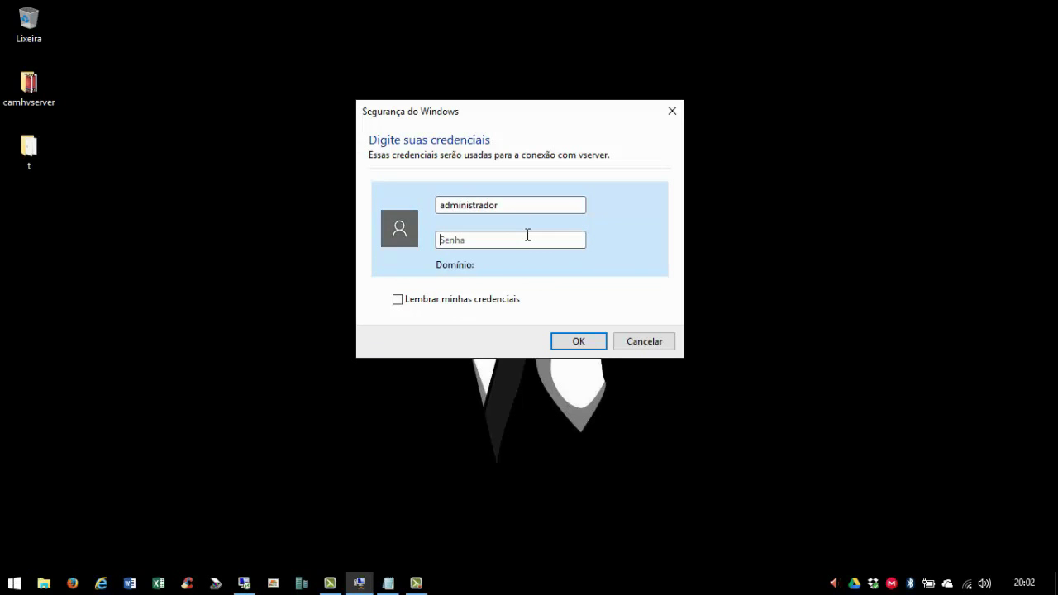
text(••••••••••••••)
key(Return)
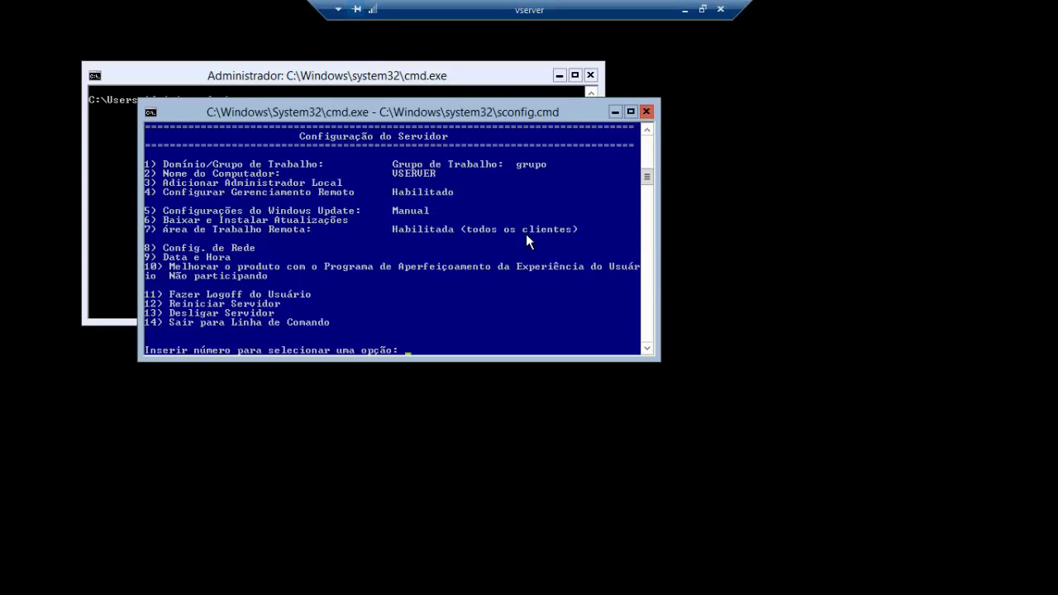
- In the command prompt, go up to C:\ with cd .. twice and list it with dir
drag(432, 119, 483, 154)
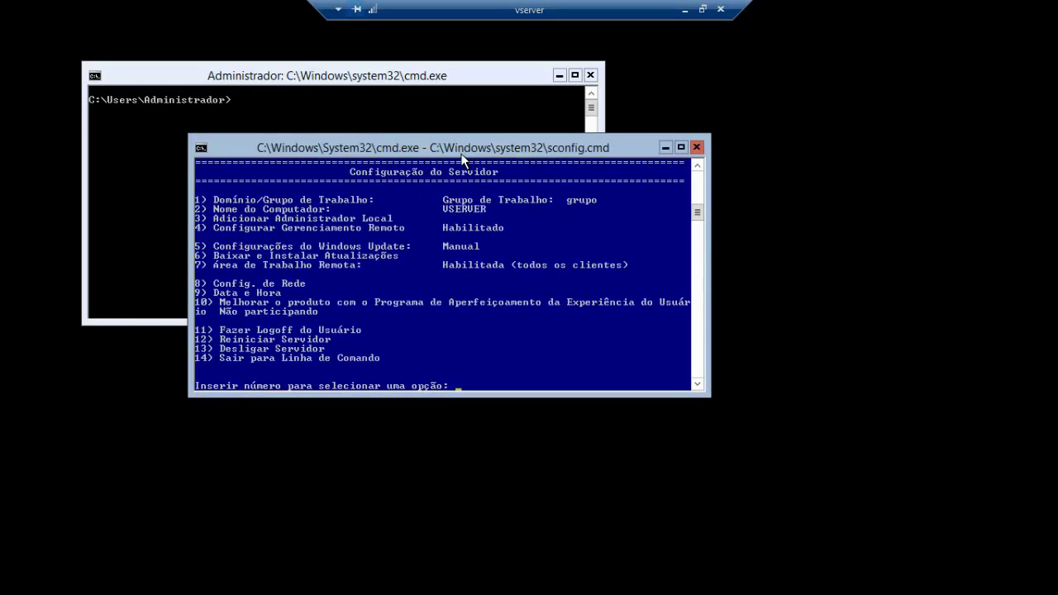
click(364, 73)
text(cd ..)
key(Return)
text(cd ..)
key(Return)
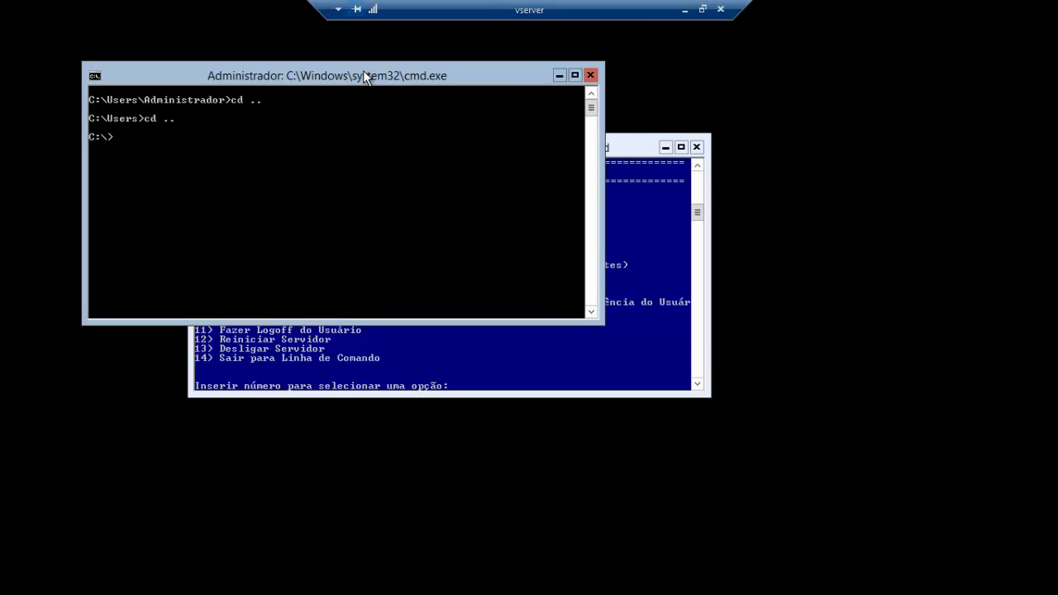
text(dir)
key(Return)
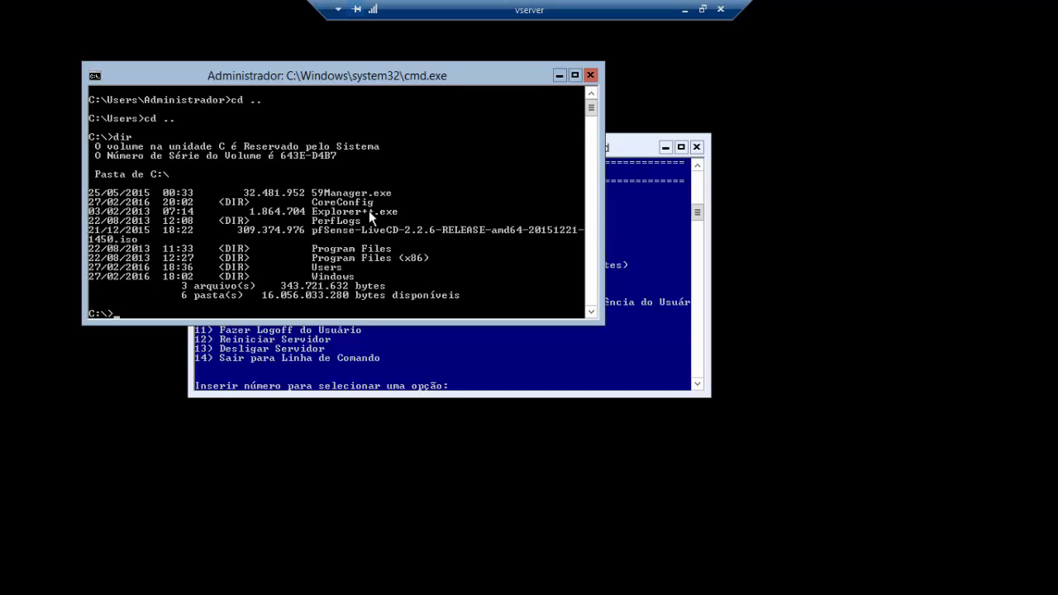
- Launch Explorer++.exe from C:\ using Tab completion
text(Ex)
key(Tab)
key(Return)
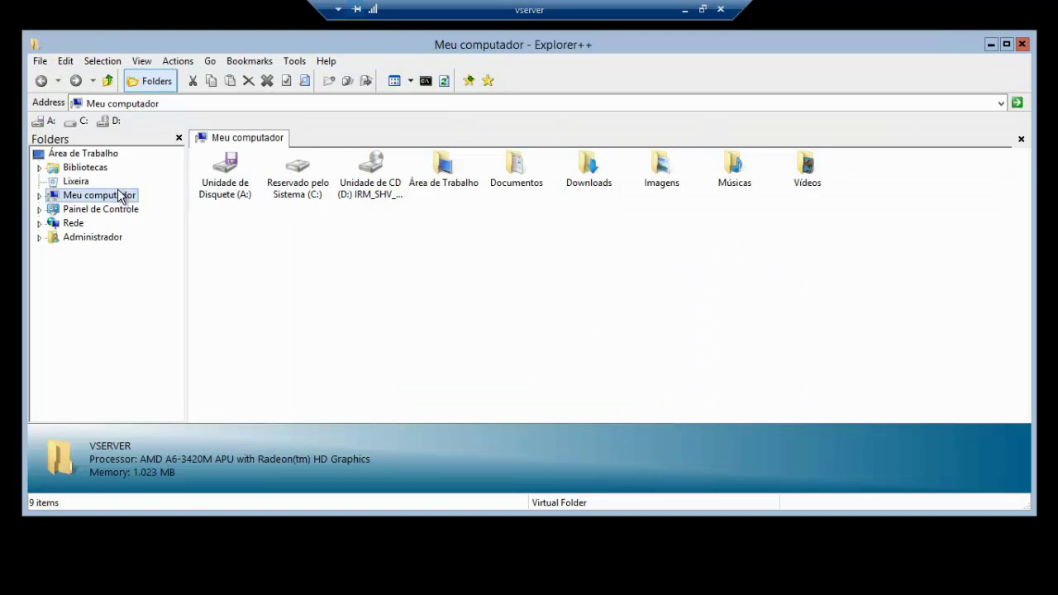
- Browse to Reservado pelo Sistema (C:) in Explorer++ and open 59Manager.exe
double_click(58, 194)
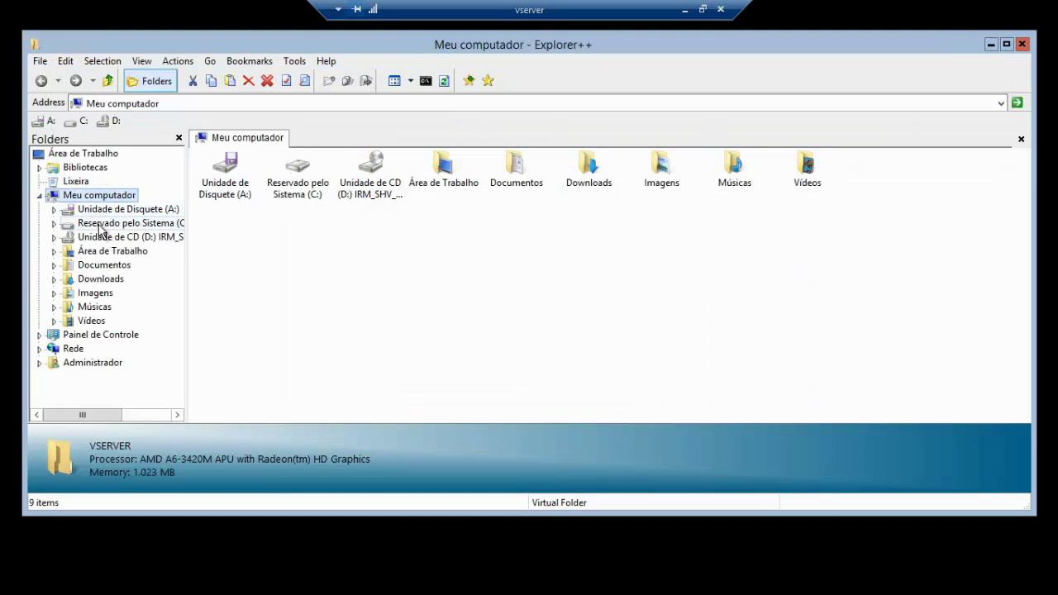
click(99, 223)
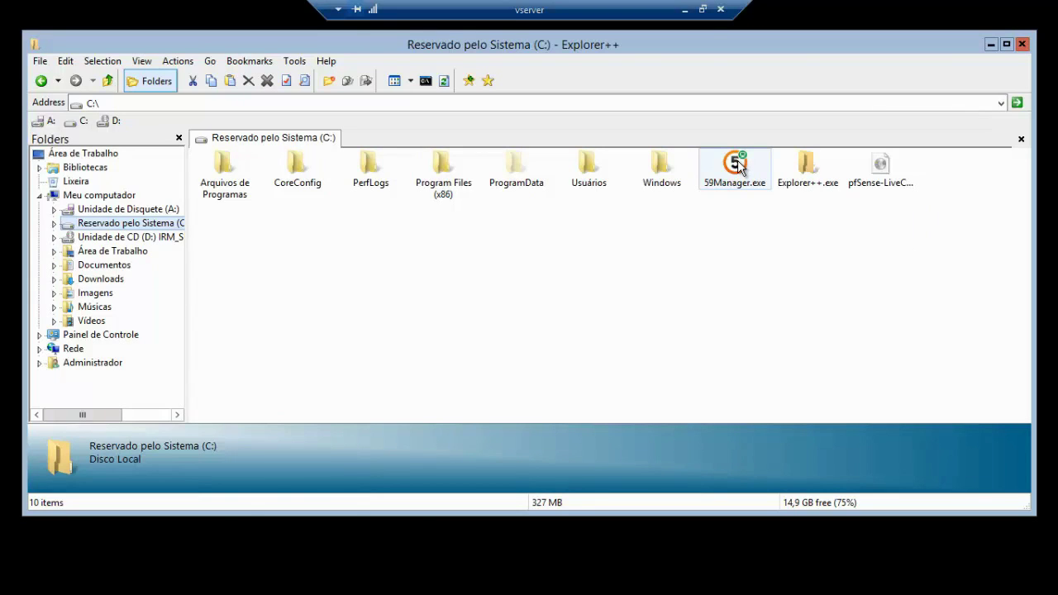
right_click(738, 165)
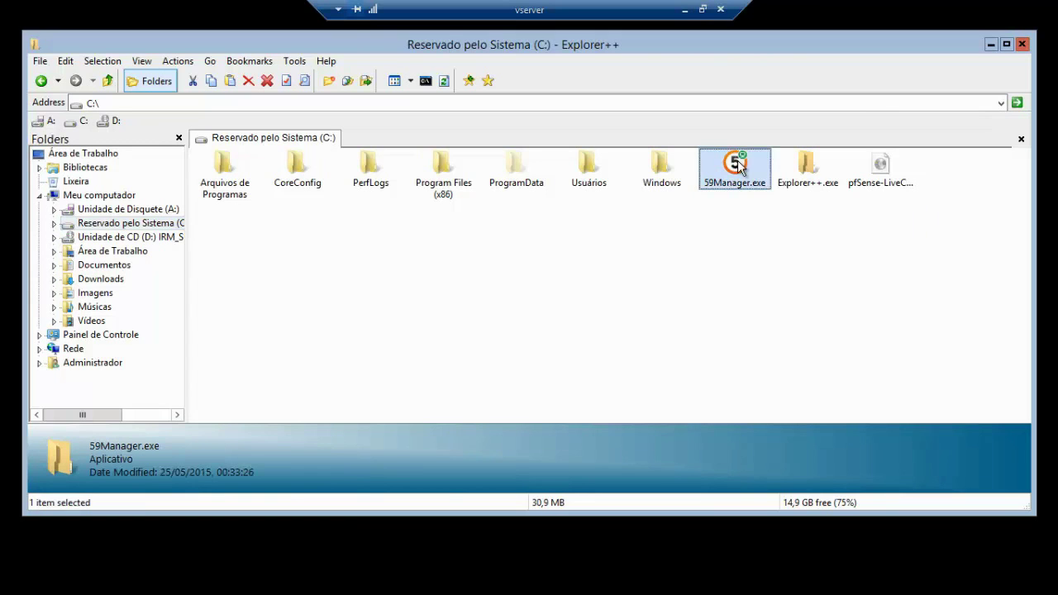
click(749, 171)
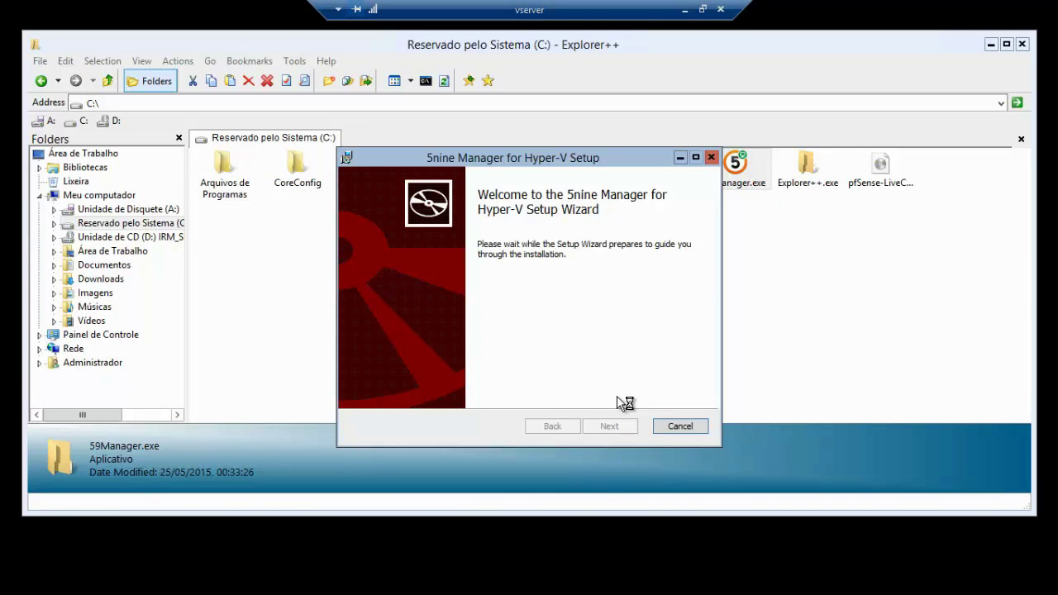
- Accept the licence, install 5nine Manager into the default folder, and finish setup
click(609, 427)
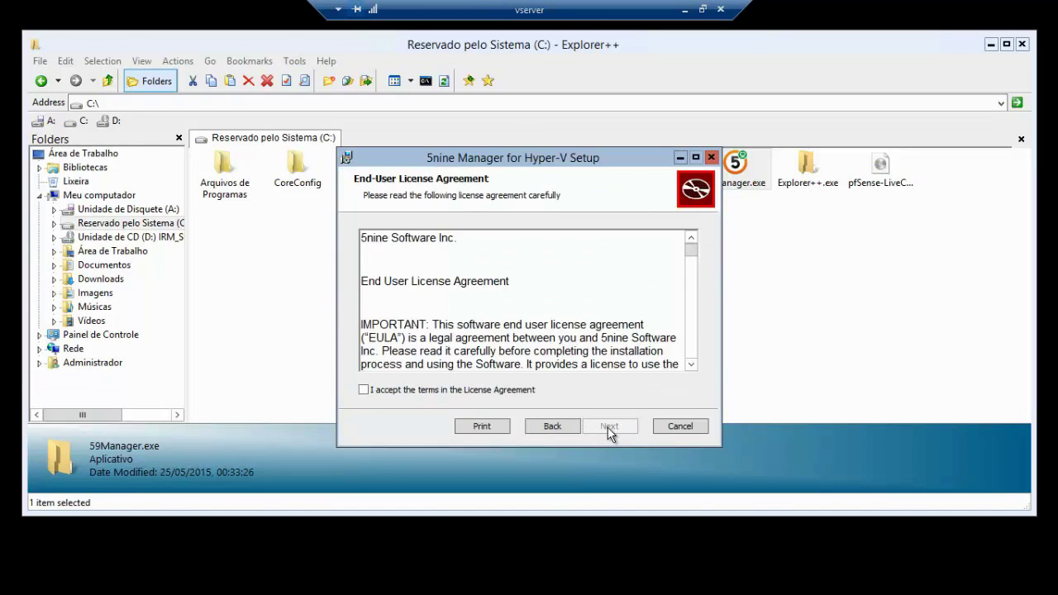
click(364, 390)
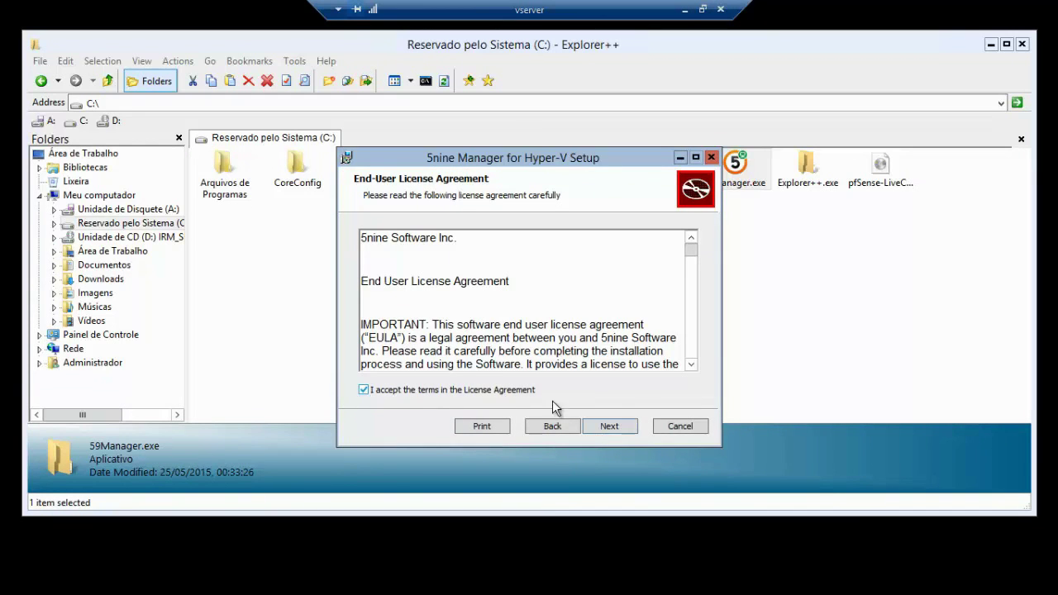
click(608, 426)
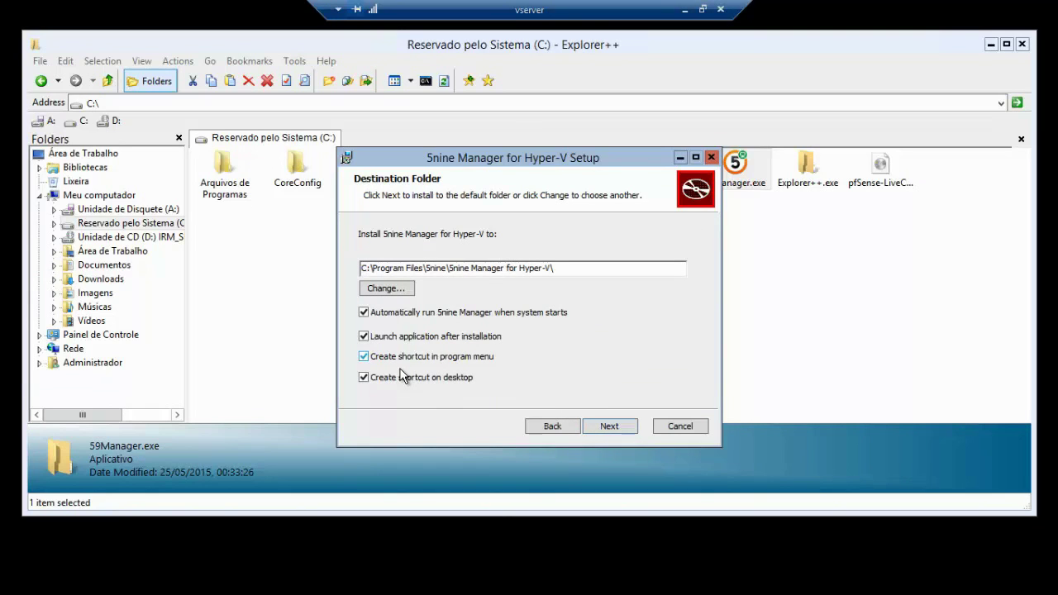
key(Return)
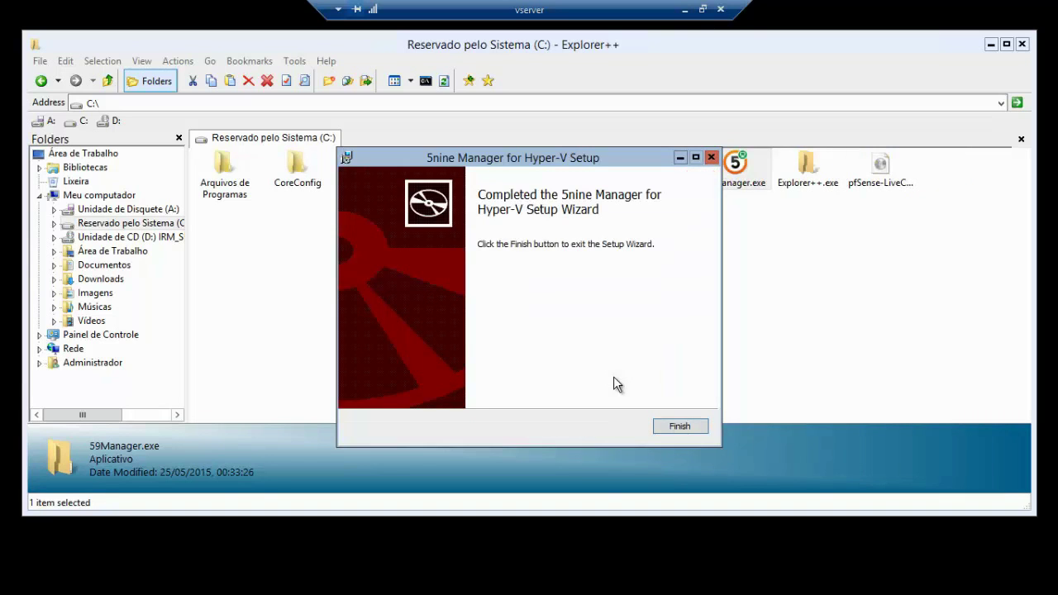
click(681, 430)
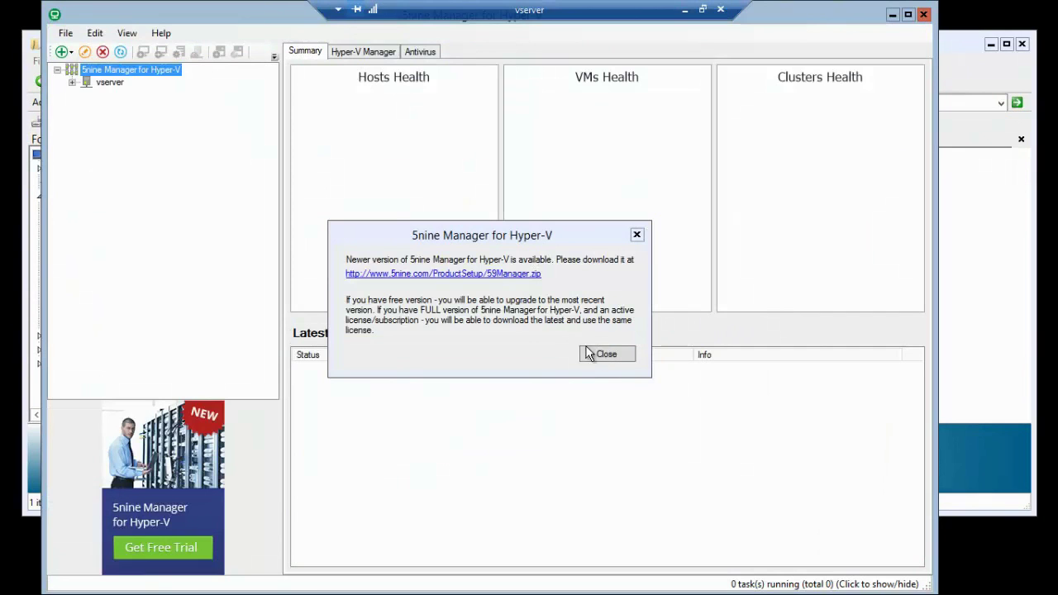
- Dismiss the update notice, select vserver, and start a new private virtual network in Virtual Network Manager
click(597, 354)
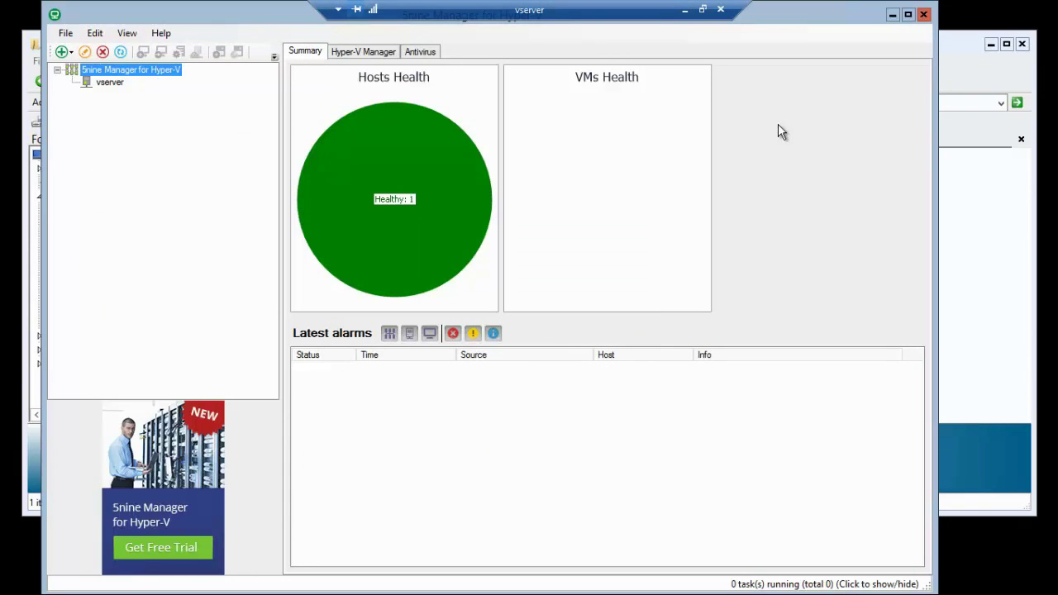
click(109, 85)
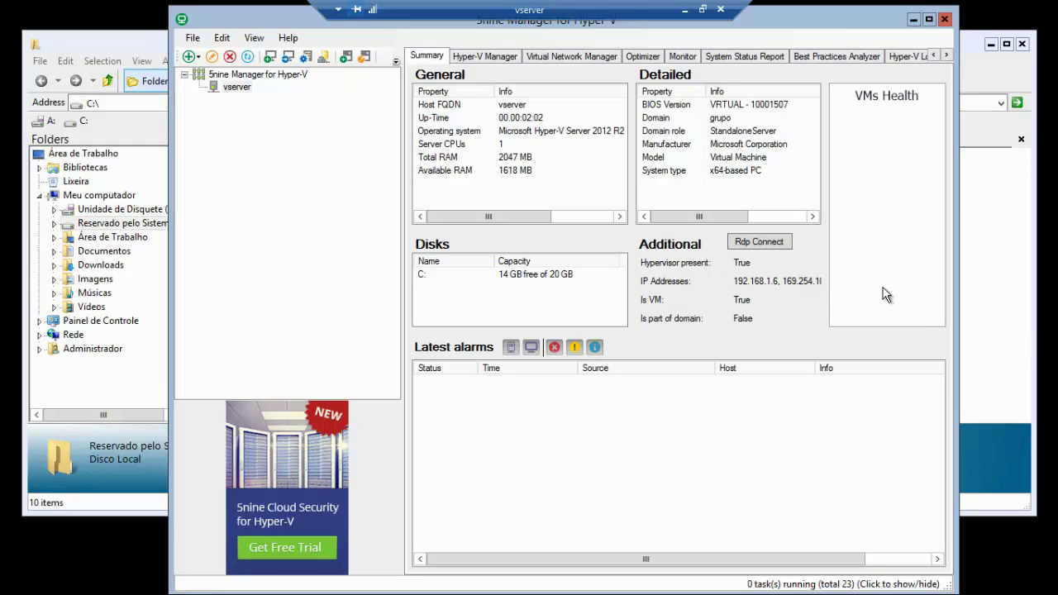
click(556, 55)
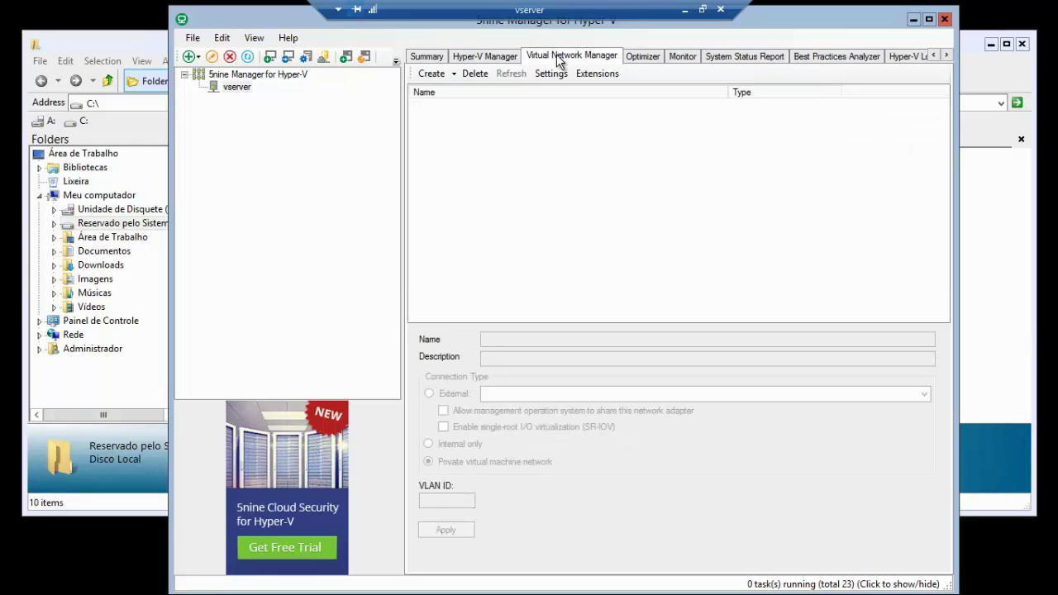
click(431, 74)
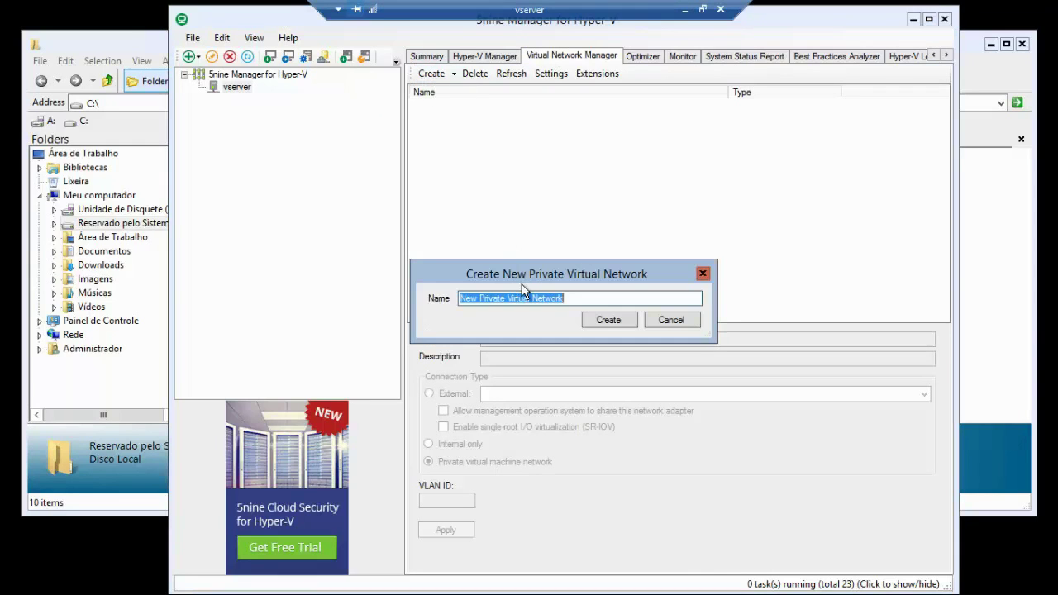
- Create two private virtual networks on vserver named WAN and LAN
text(WAN)
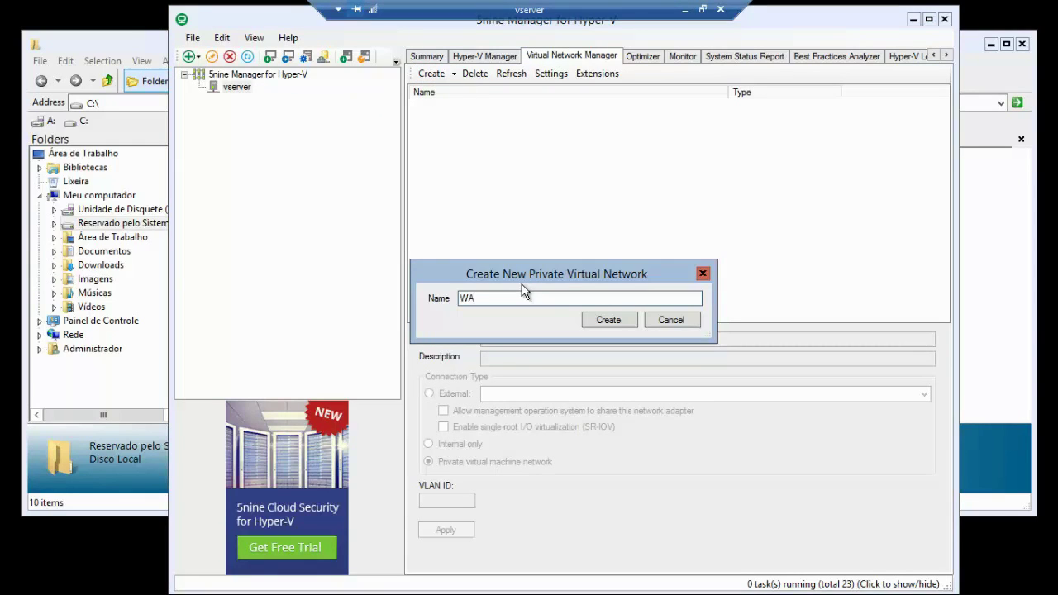
click(607, 322)
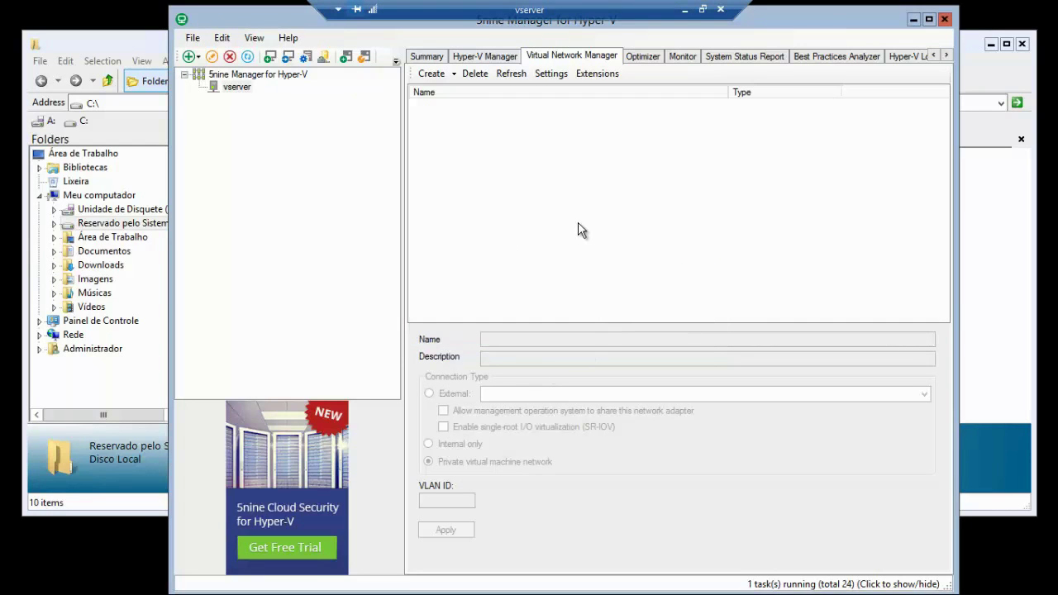
click(431, 73)
text(LAN)
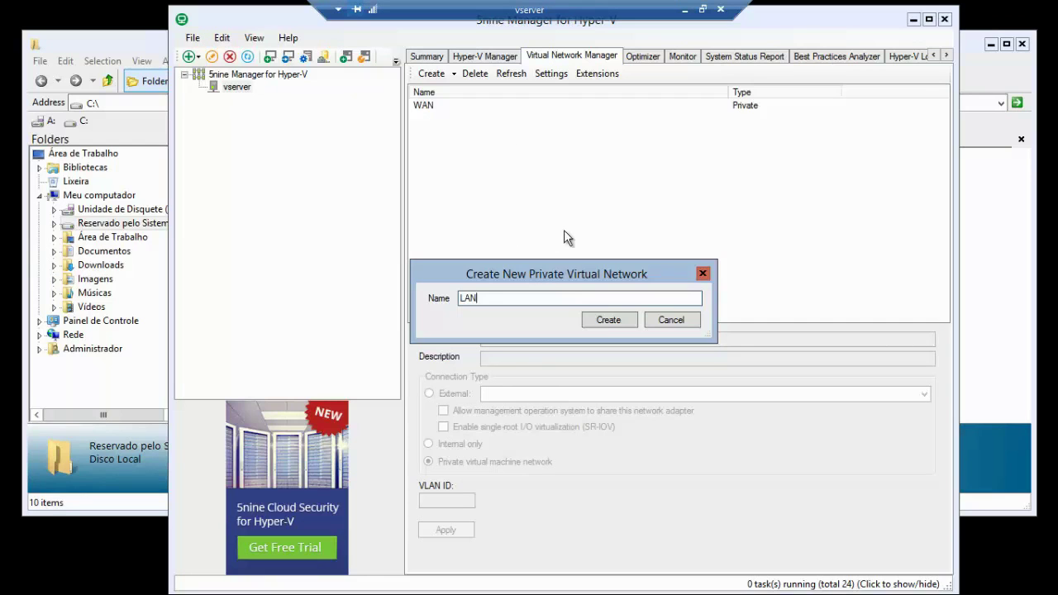
click(602, 323)
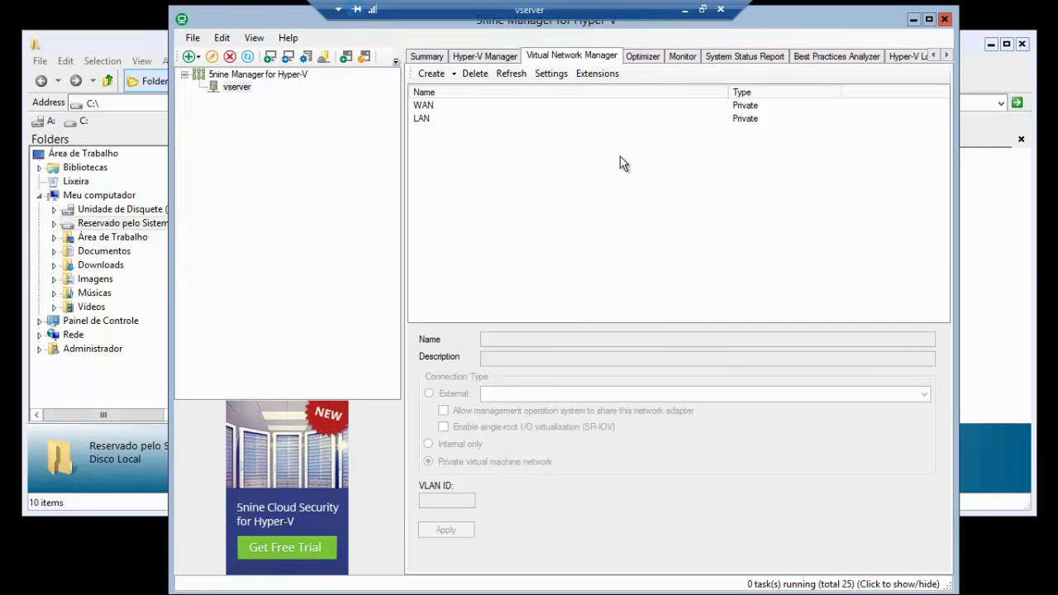
- Review the WAN and LAN network details, then return to the vserver host summary
click(430, 105)
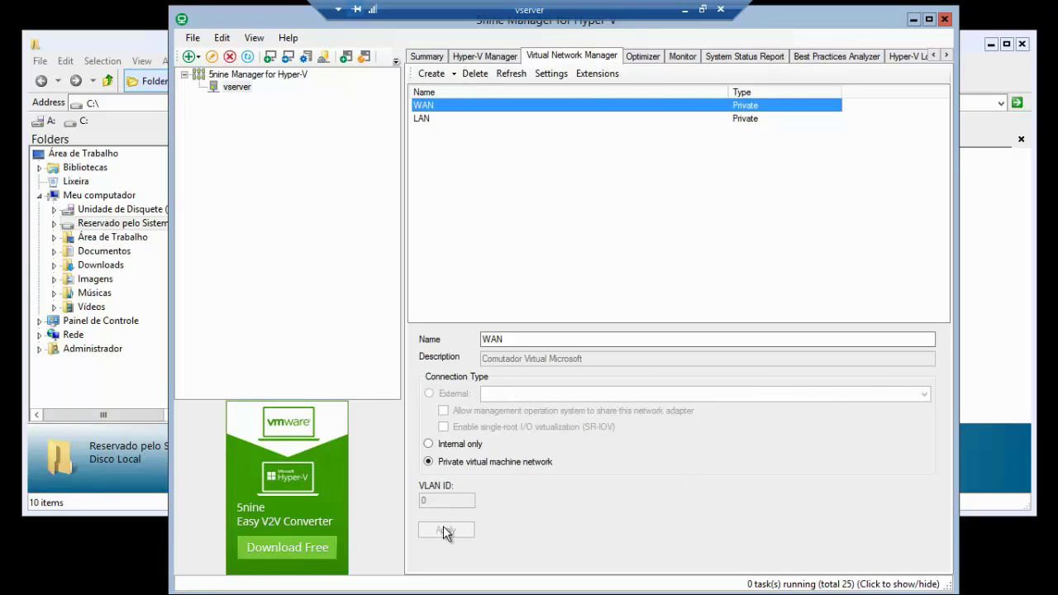
click(447, 124)
click(450, 106)
click(451, 123)
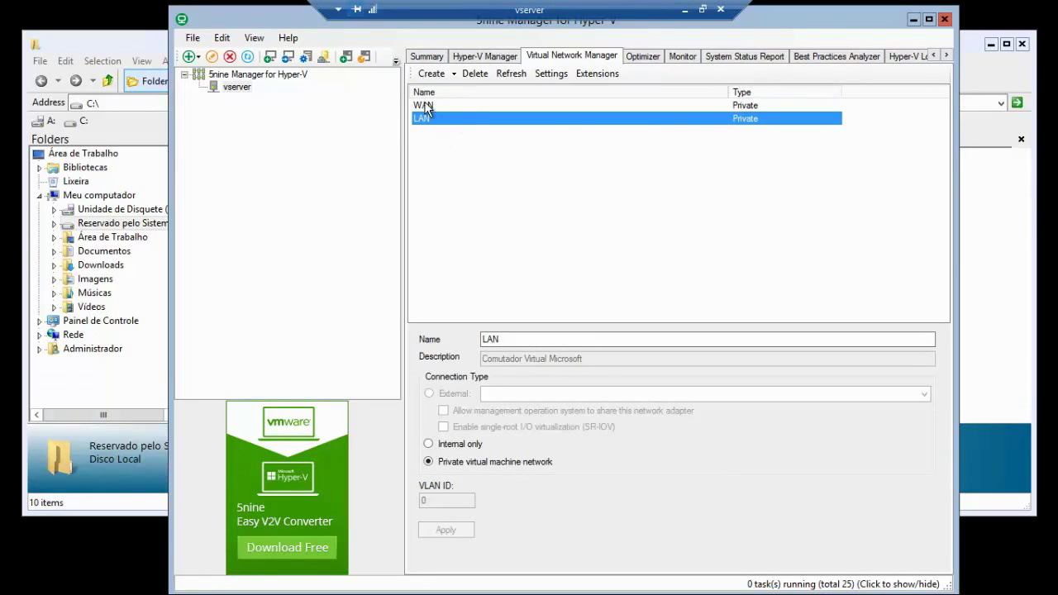
click(431, 105)
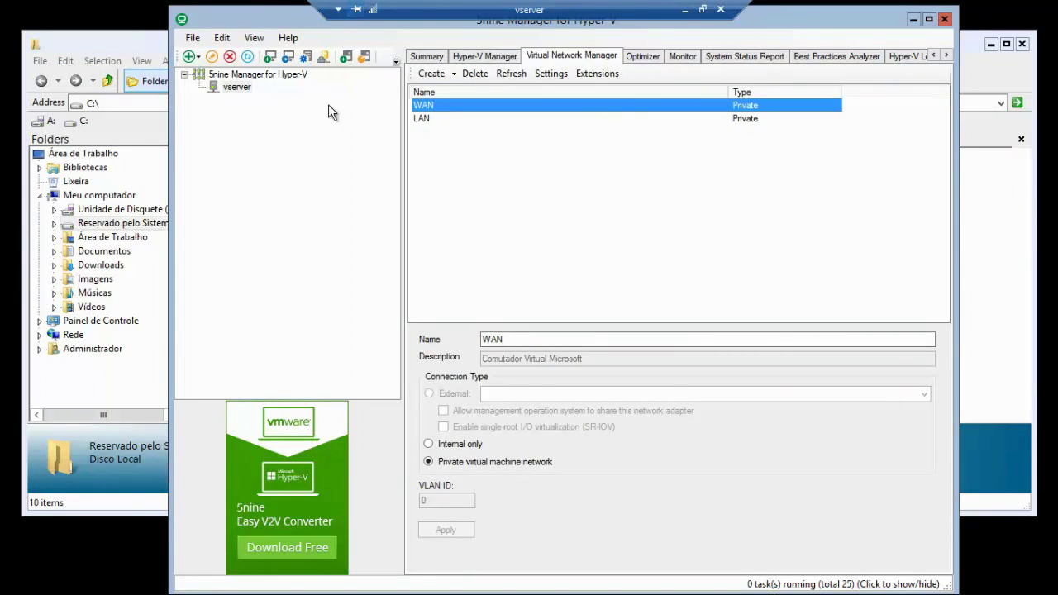
click(235, 89)
click(431, 58)
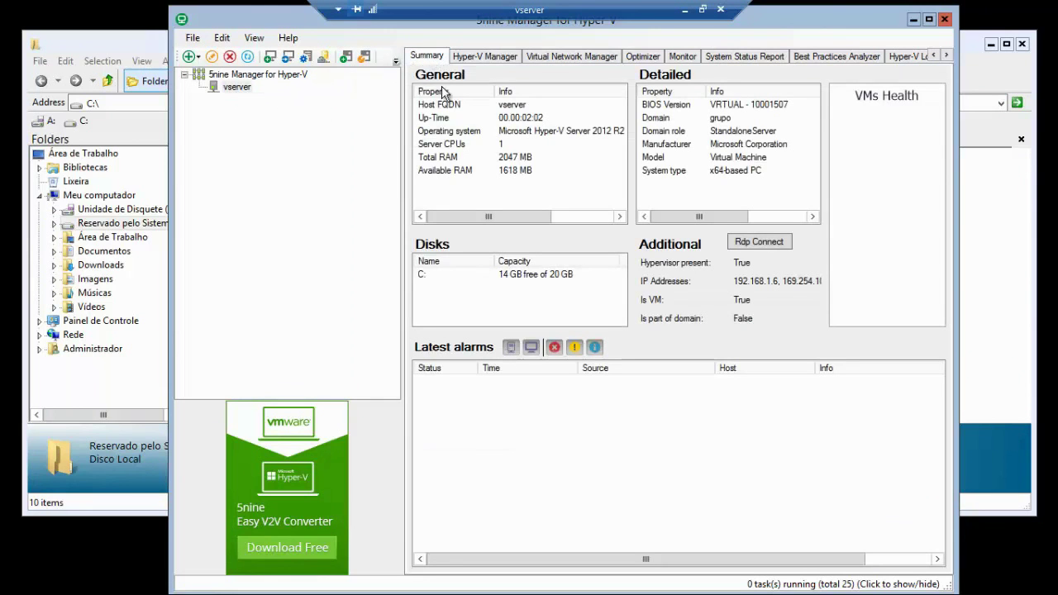
click(235, 89)
- Start a new Generation 1 virtual machine on vserver named pfSense
right_click(235, 89)
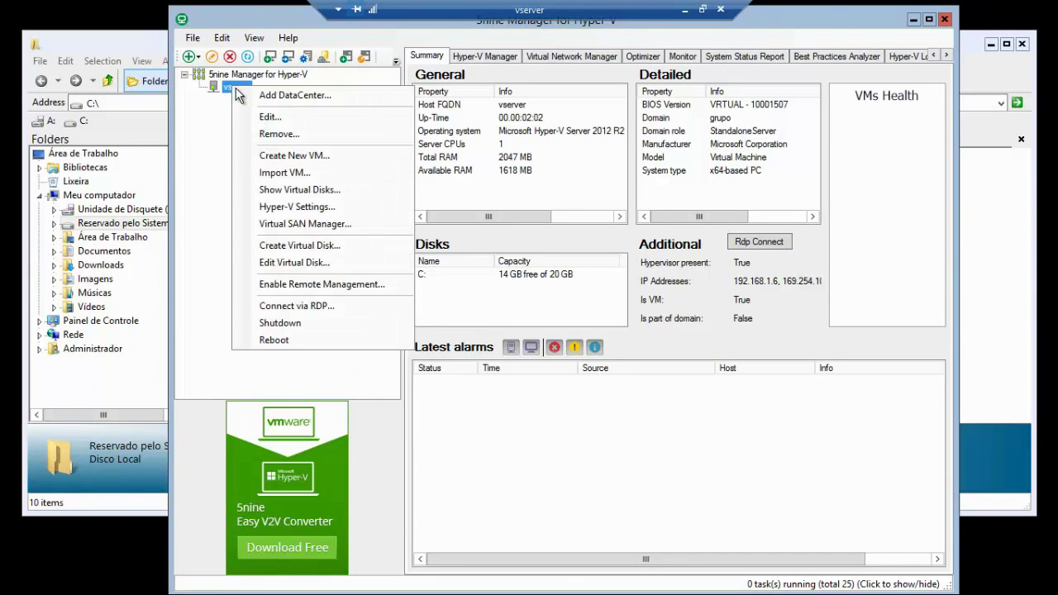
click(289, 157)
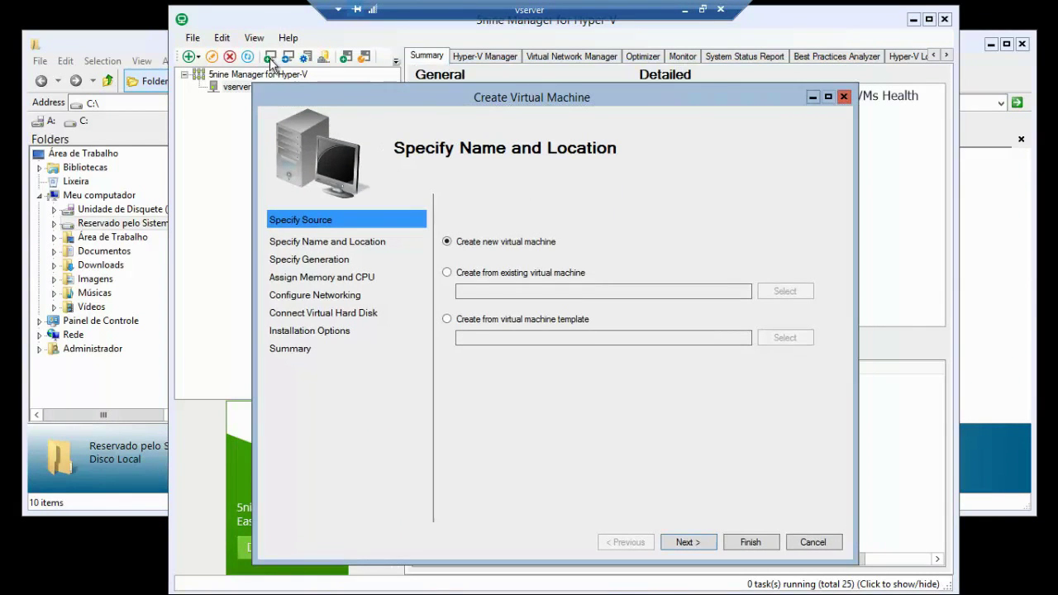
drag(400, 91, 539, 157)
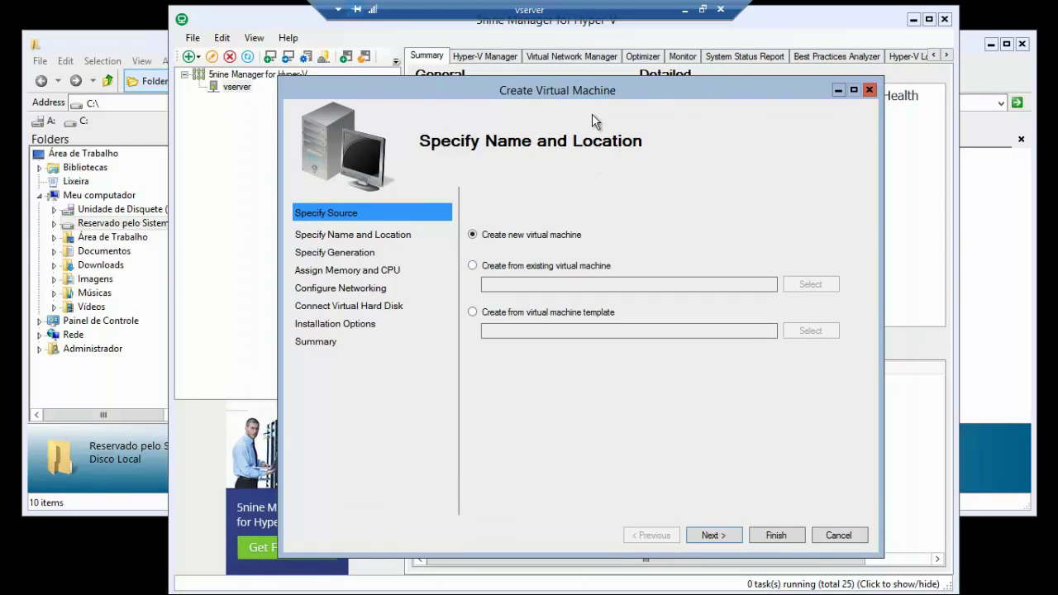
click(710, 535)
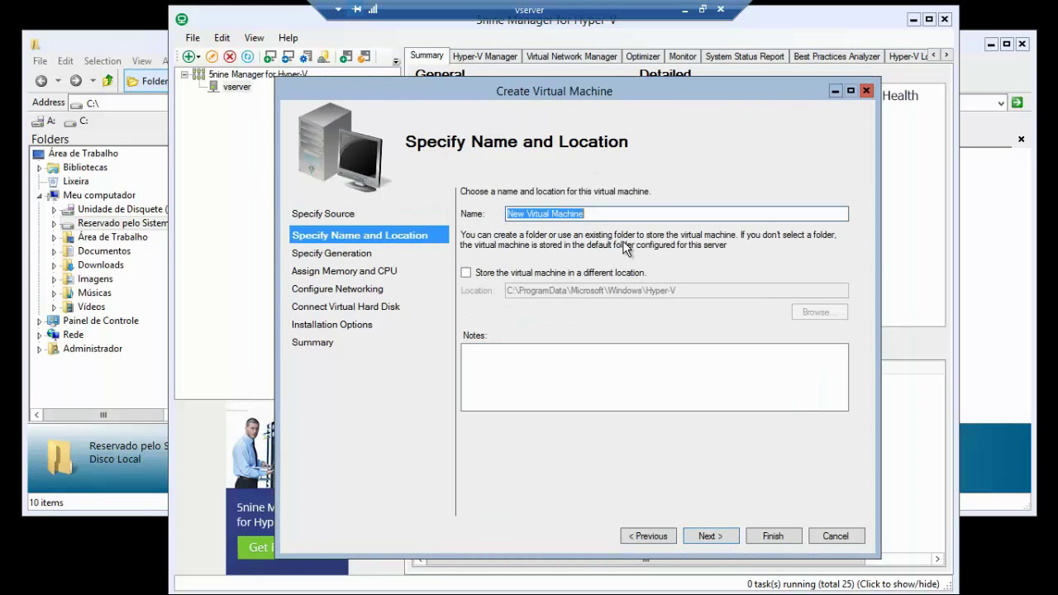
text(pf)
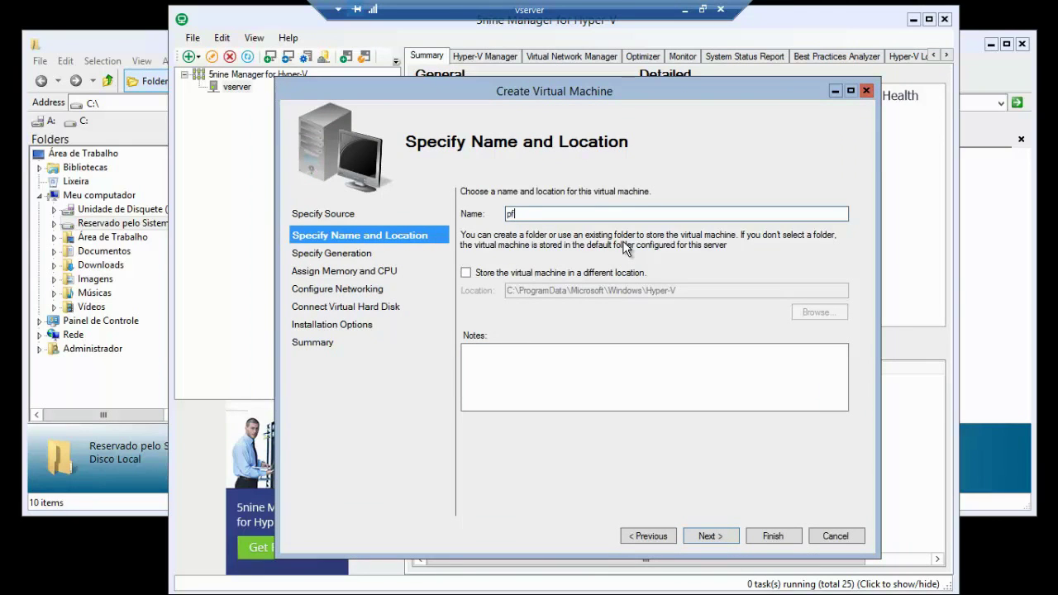
text(Sense)
click(705, 536)
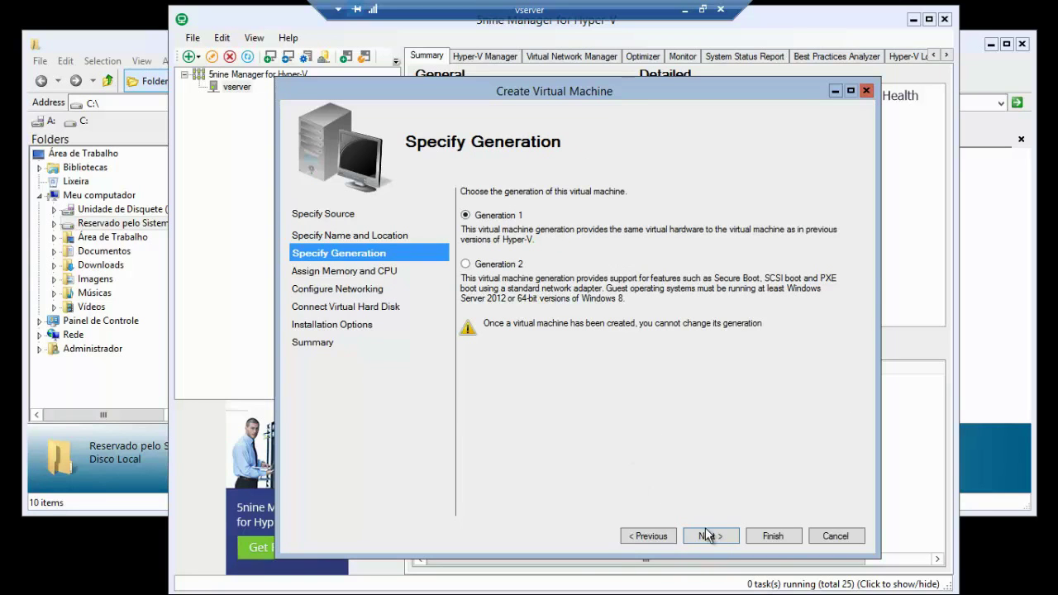
click(707, 537)
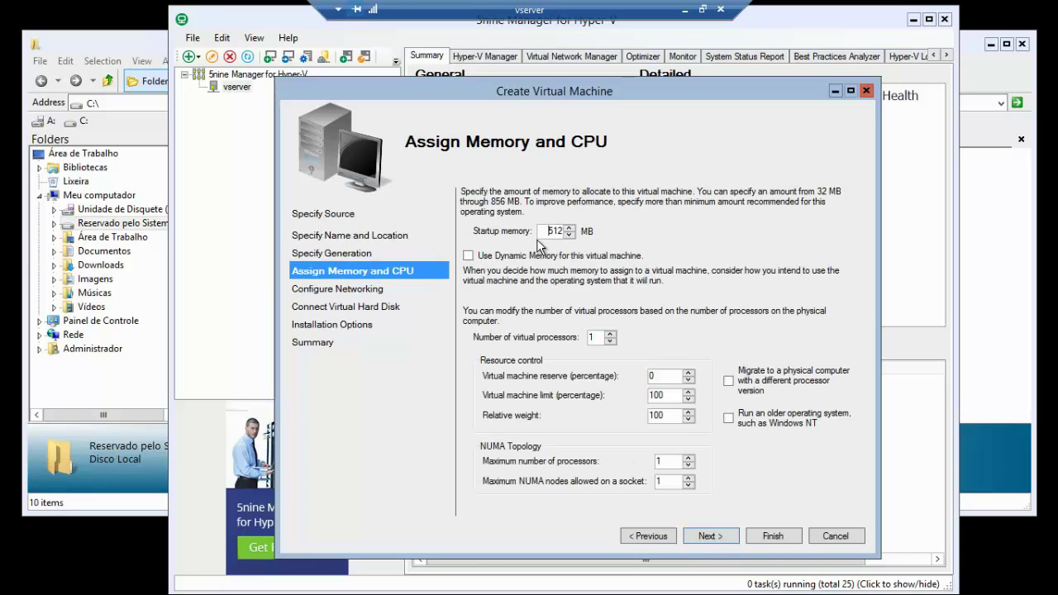
- Give the VM 128 MB startup memory with dynamic memory and connect it to WAN
double_click(552, 231)
text(128)
click(468, 255)
click(711, 535)
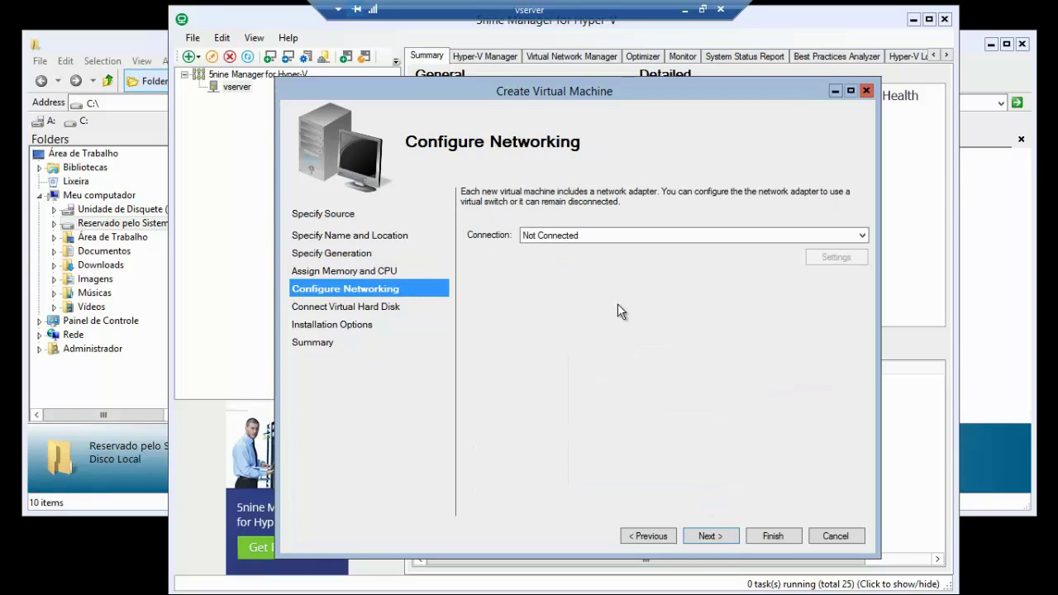
click(590, 236)
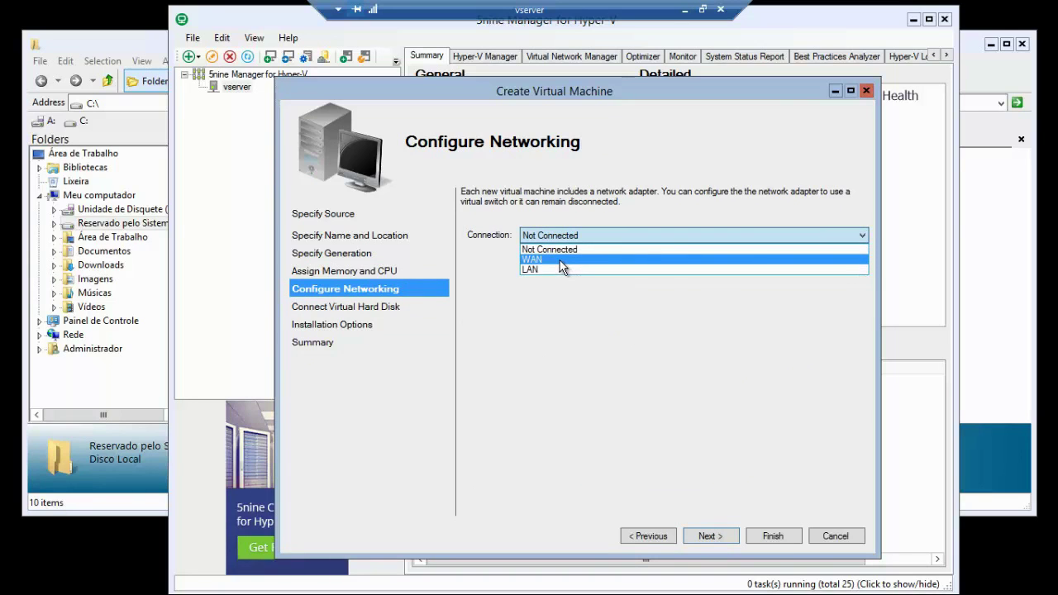
click(562, 261)
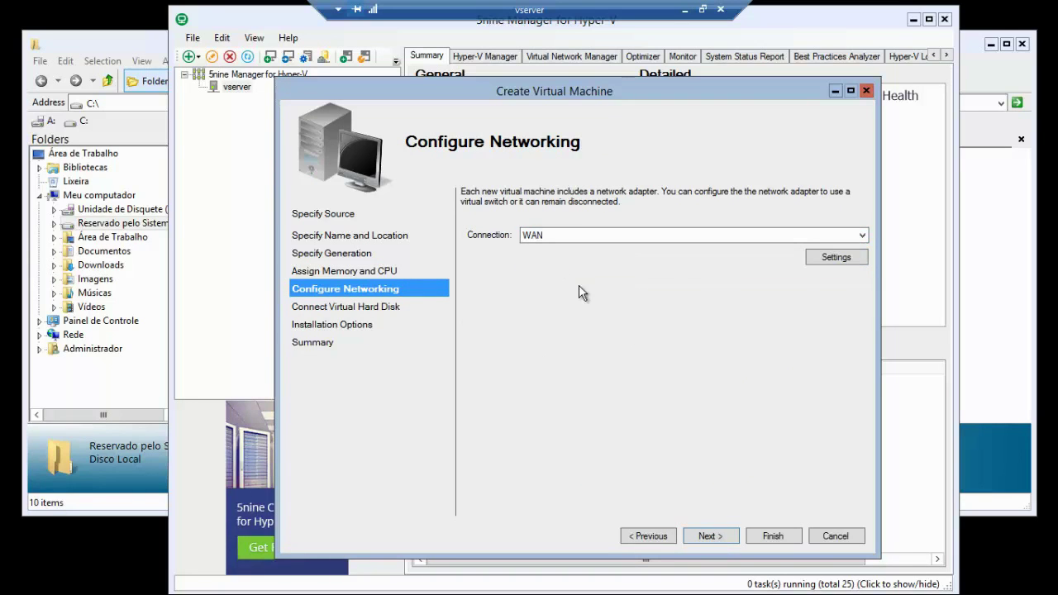
- Give the new VM an 8 GB virtual hard disk
click(707, 536)
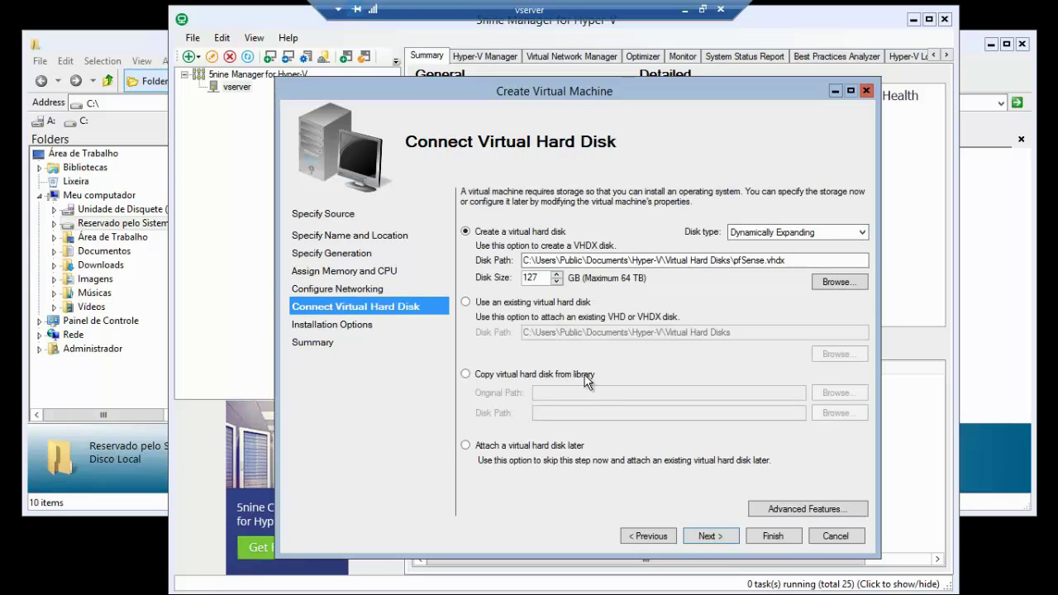
text(8)
click(706, 537)
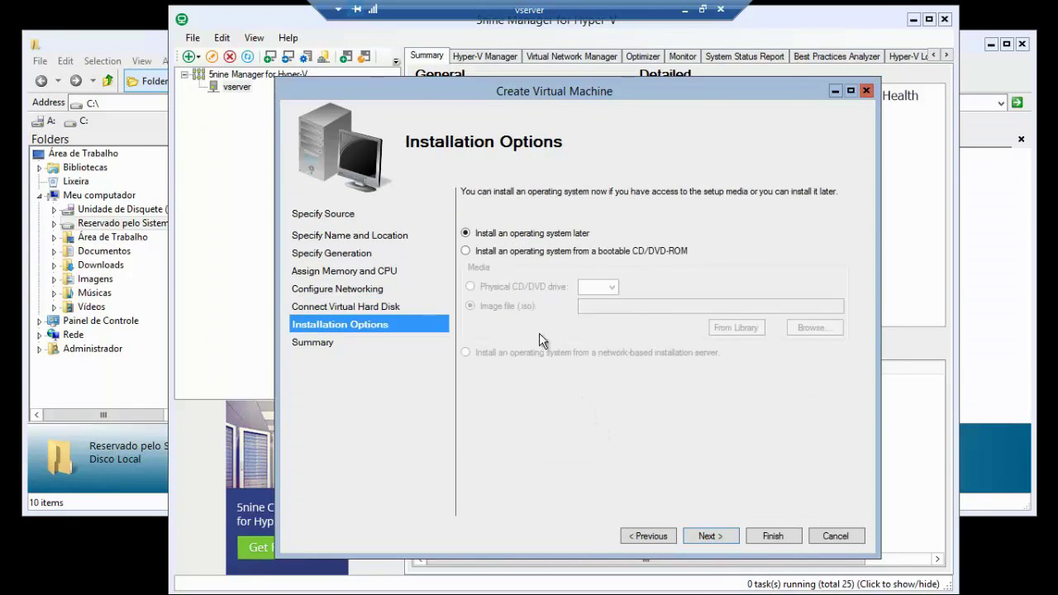
- Install the OS from the pfSense LiveCD ISO on C:\ and reach the summary
click(466, 252)
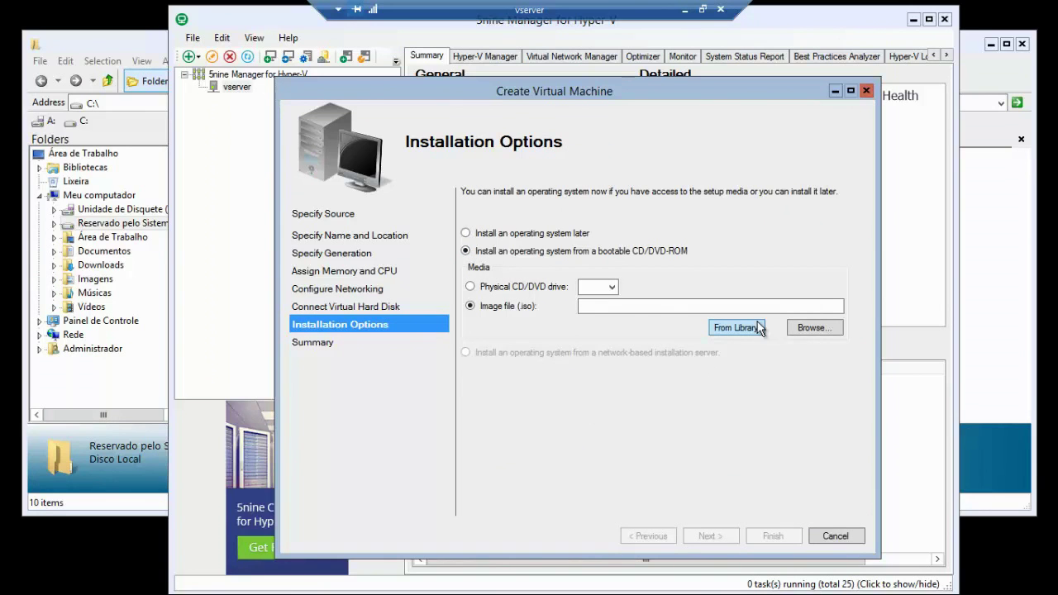
click(813, 327)
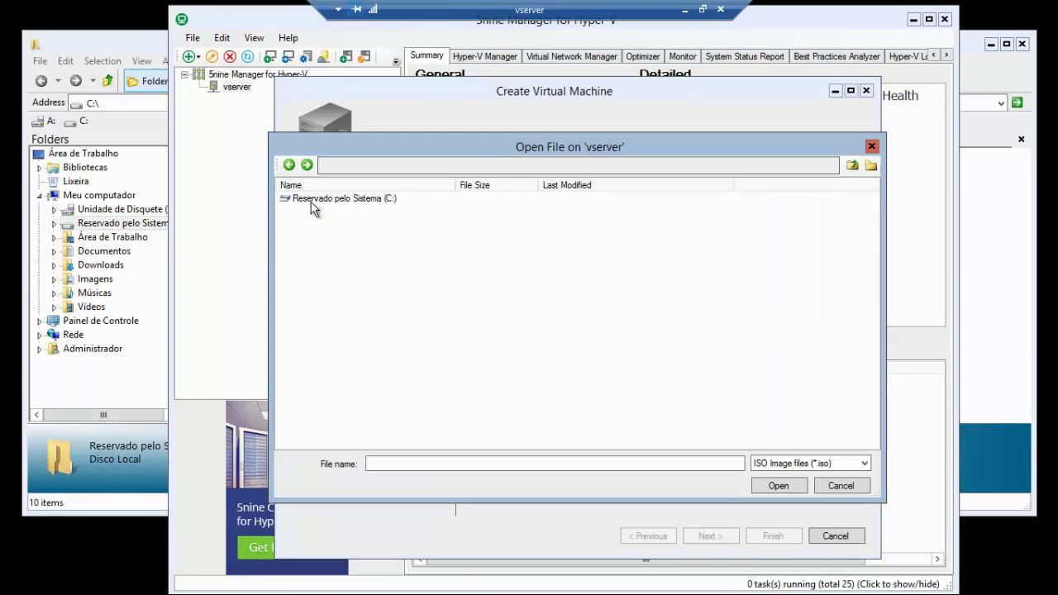
double_click(310, 200)
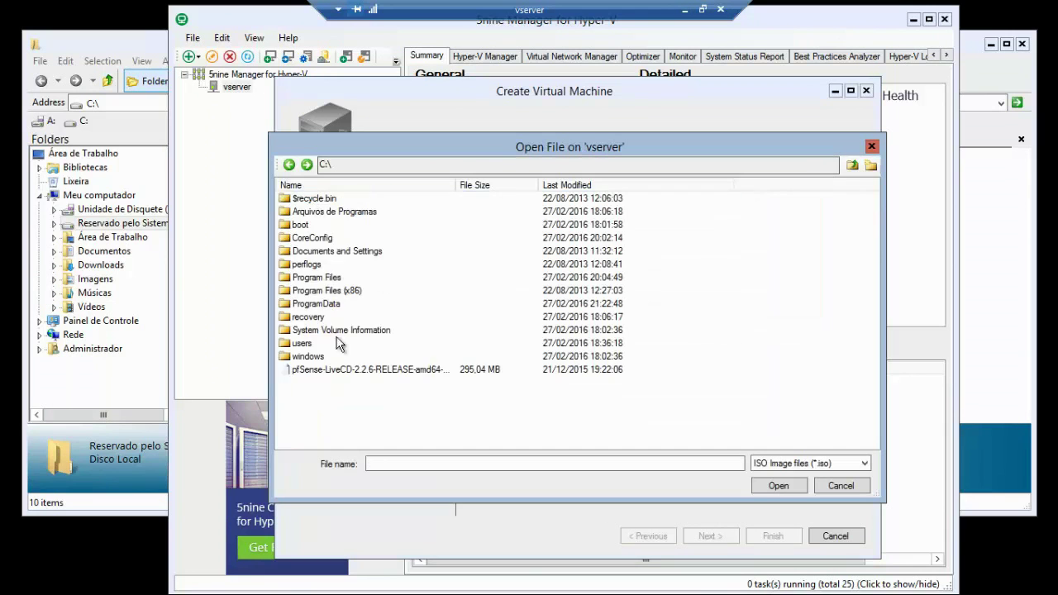
double_click(304, 372)
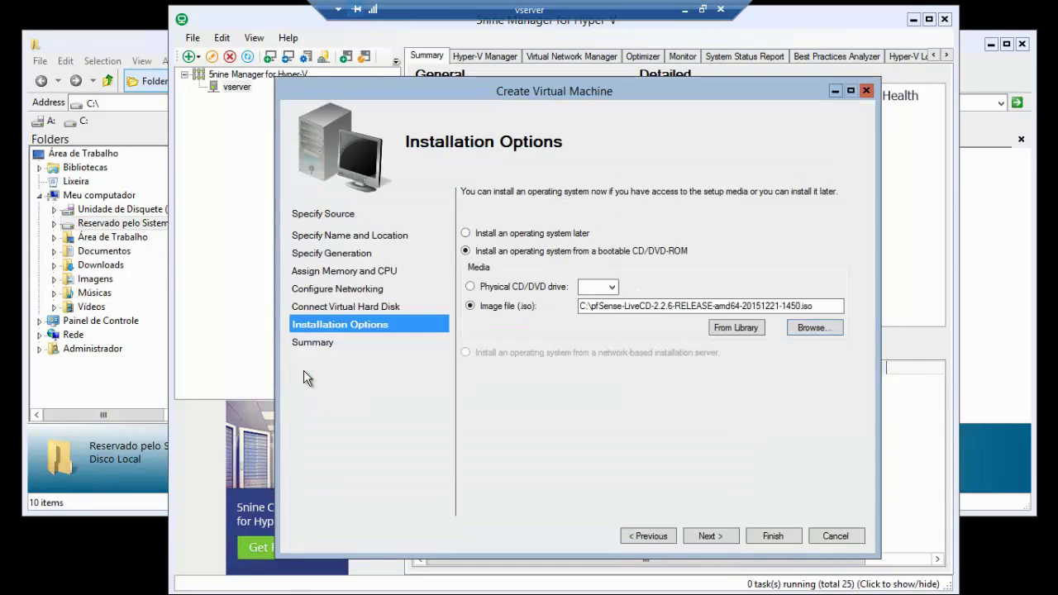
click(710, 536)
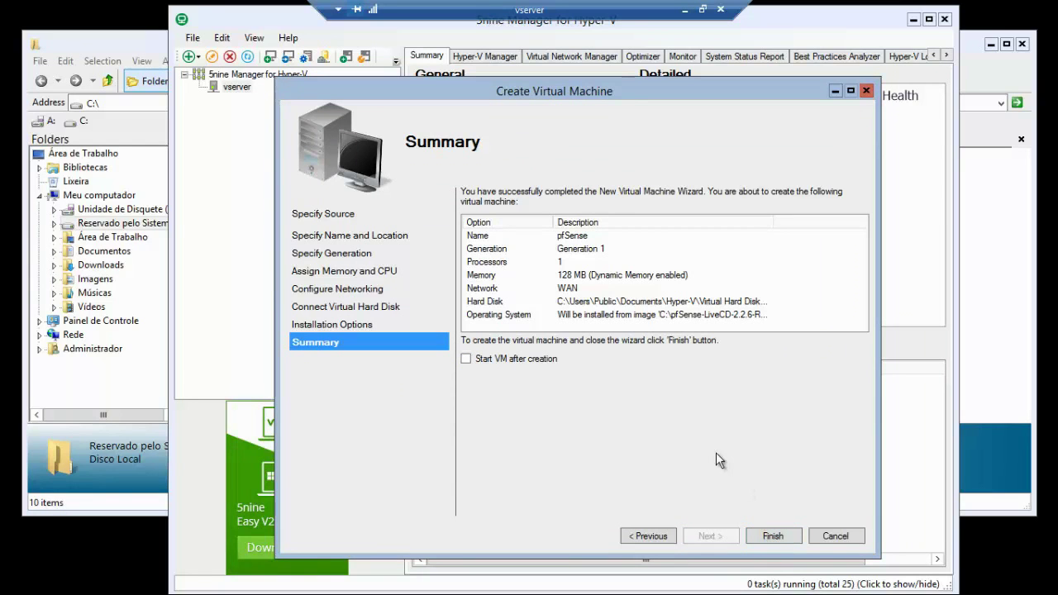
- Create the pfSense VM and review its memory, processor, DVD drive and network adapter settings
click(773, 535)
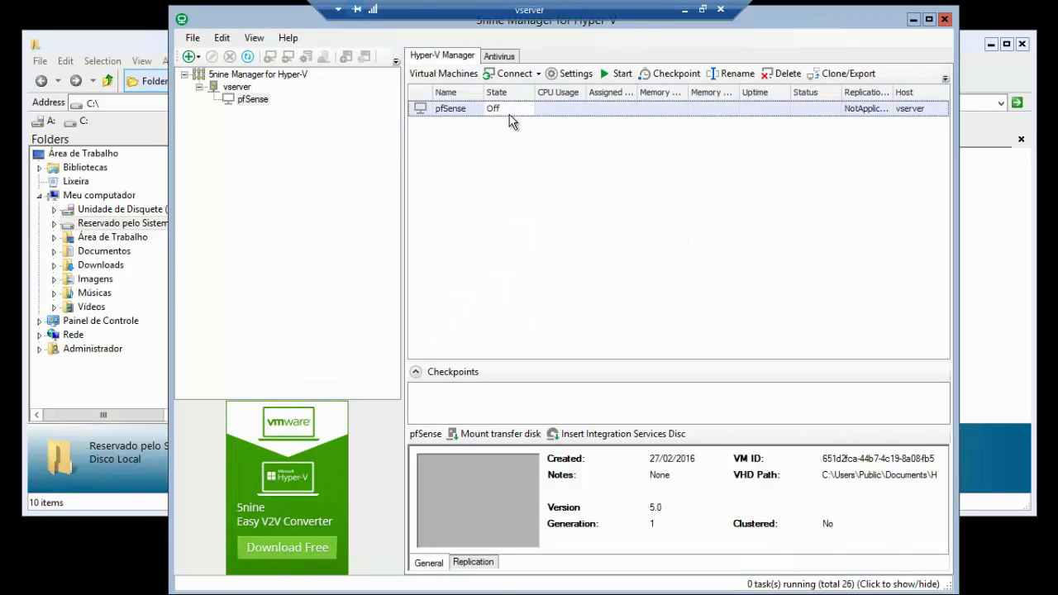
click(573, 74)
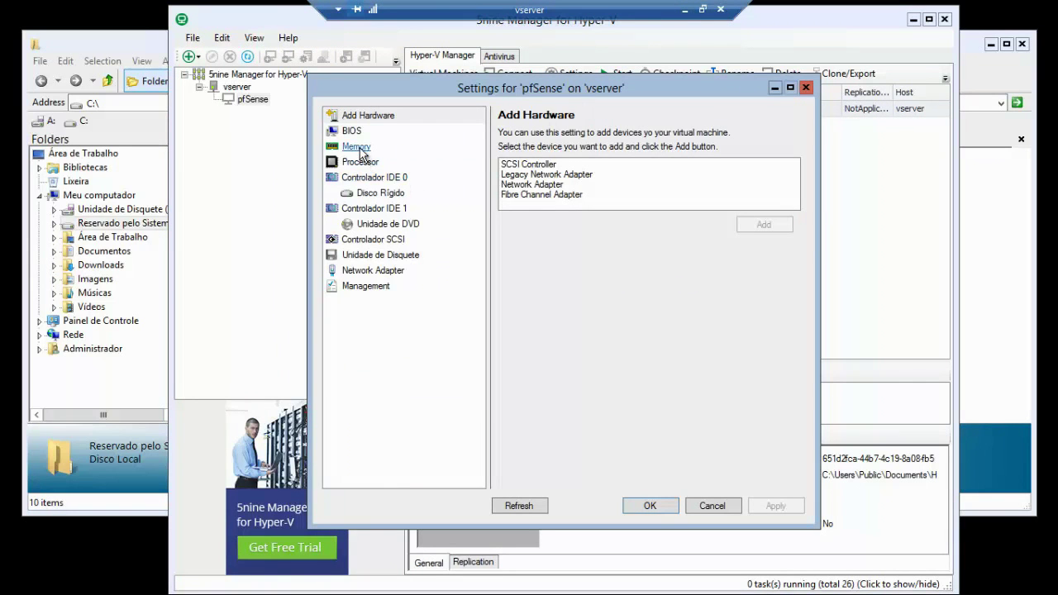
click(361, 147)
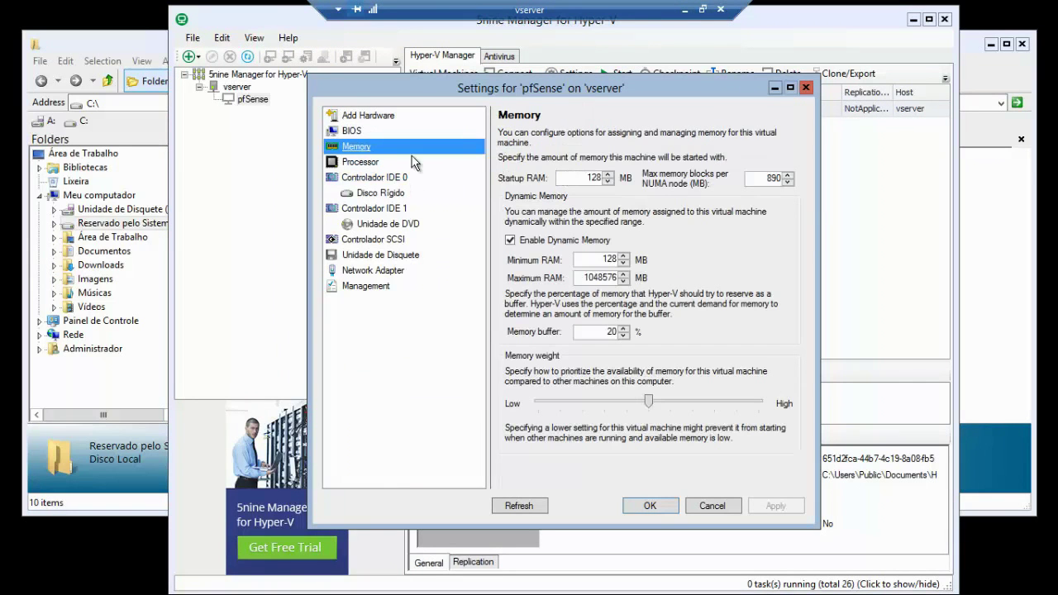
click(360, 163)
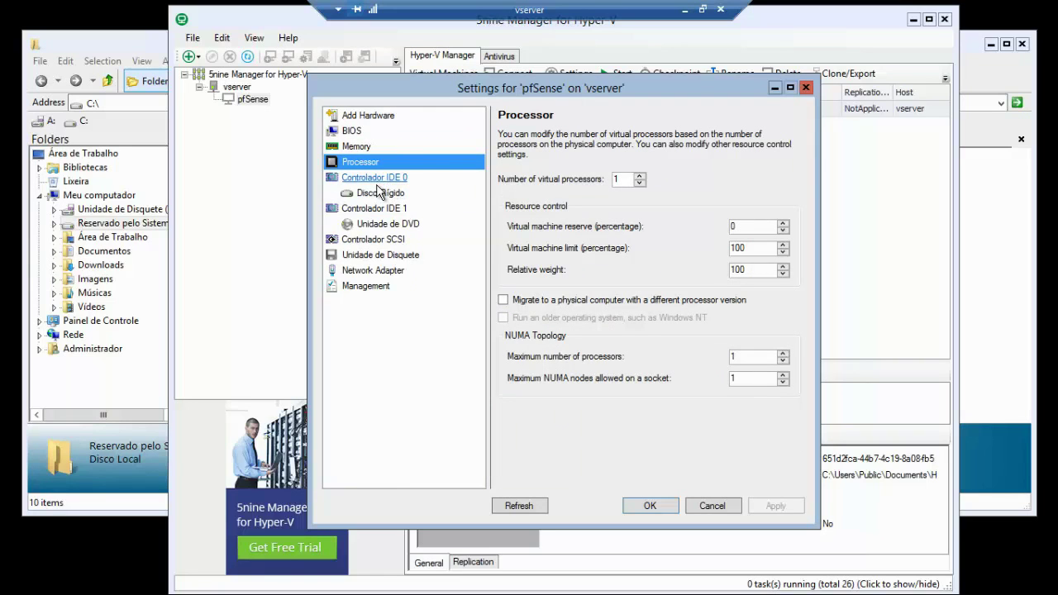
click(371, 225)
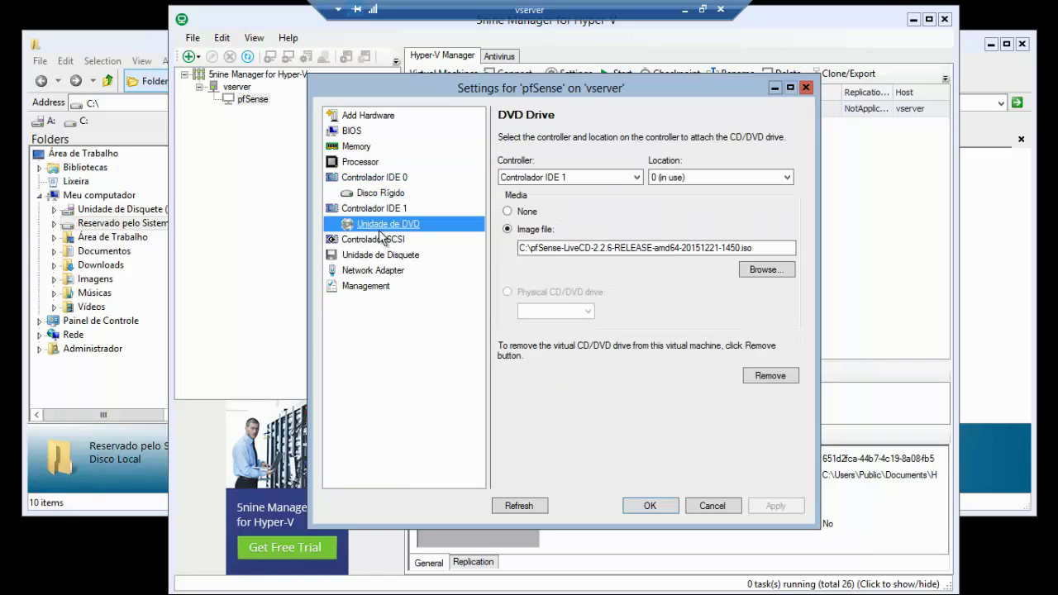
click(368, 271)
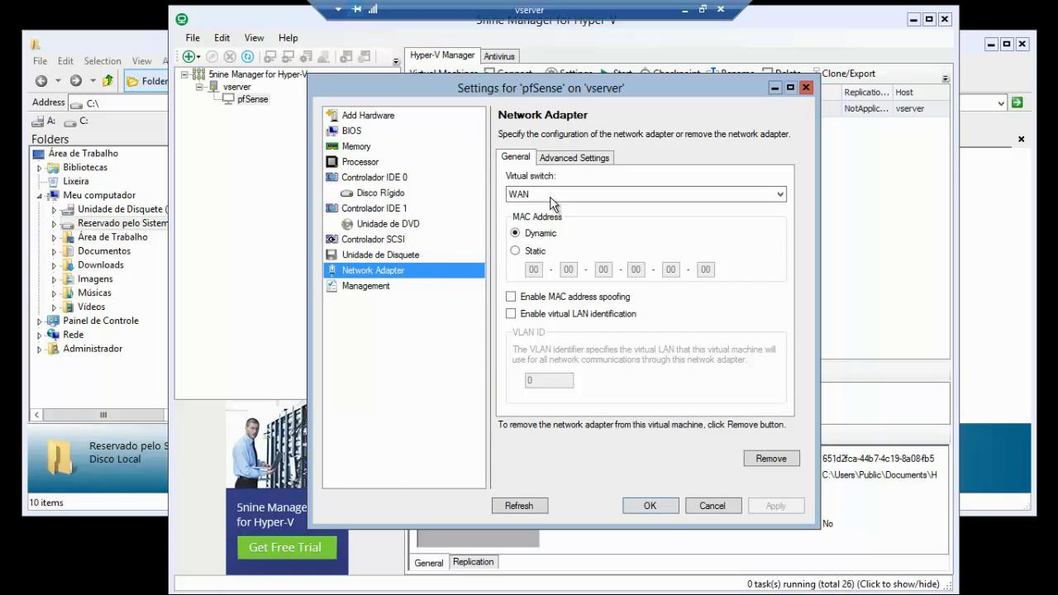
drag(582, 83, 598, 76)
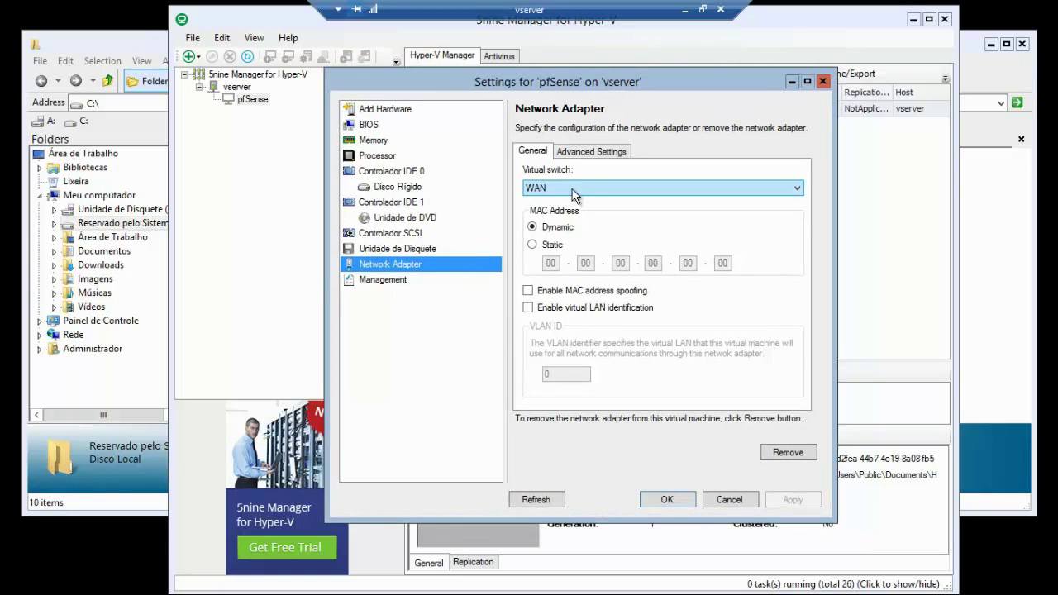
- Add a second Network Adapter to the pfSense VM's hardware list
click(388, 110)
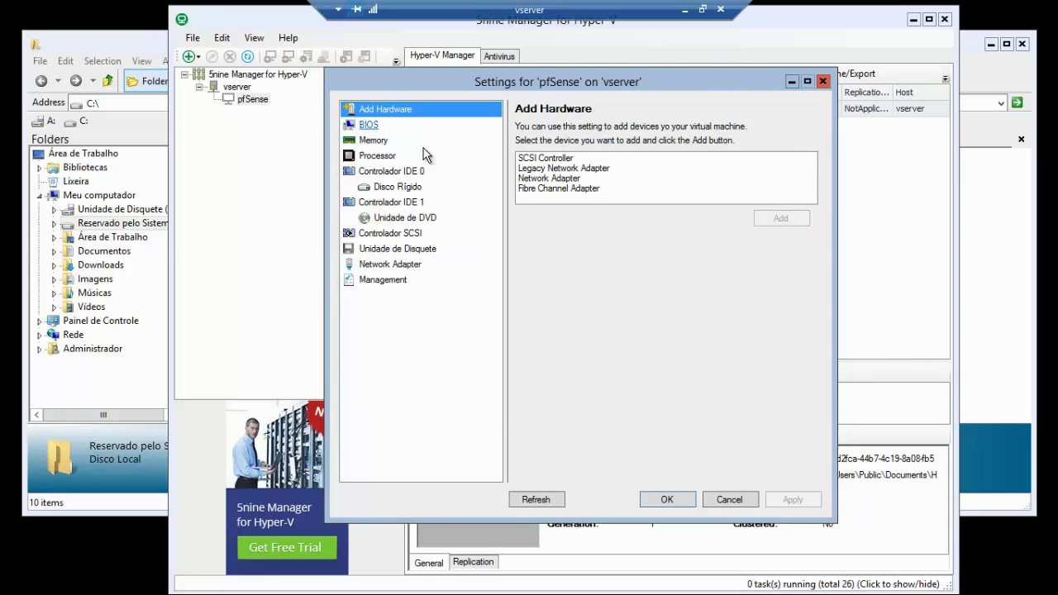
drag(545, 85, 551, 78)
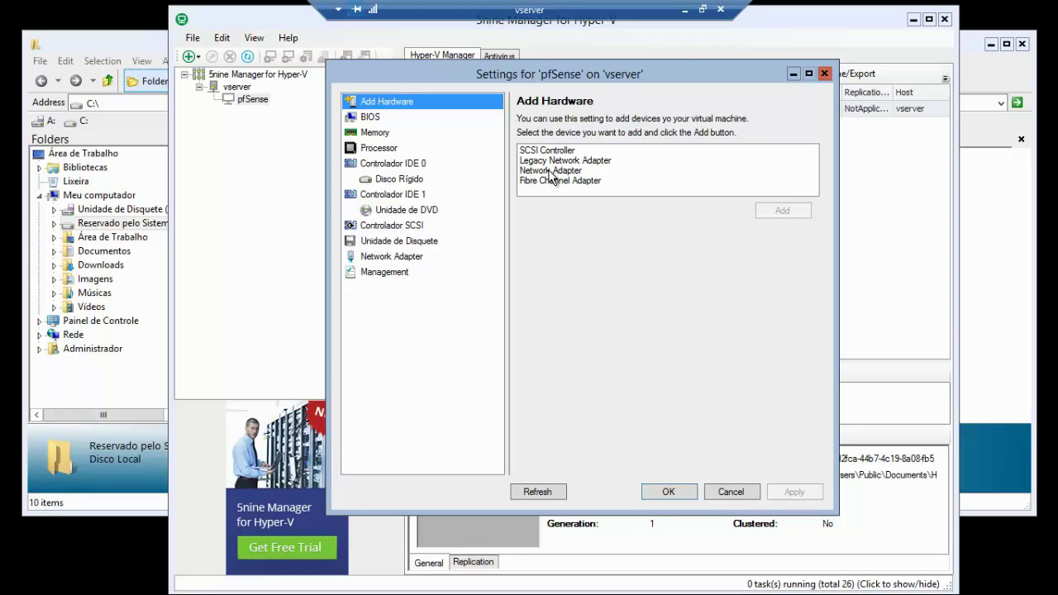
click(549, 171)
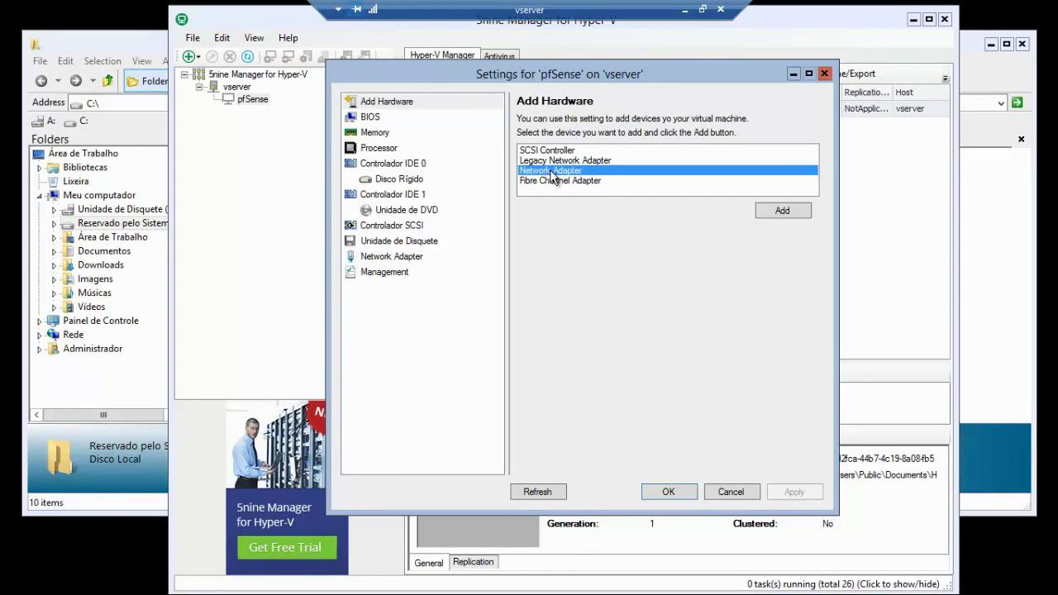
click(783, 212)
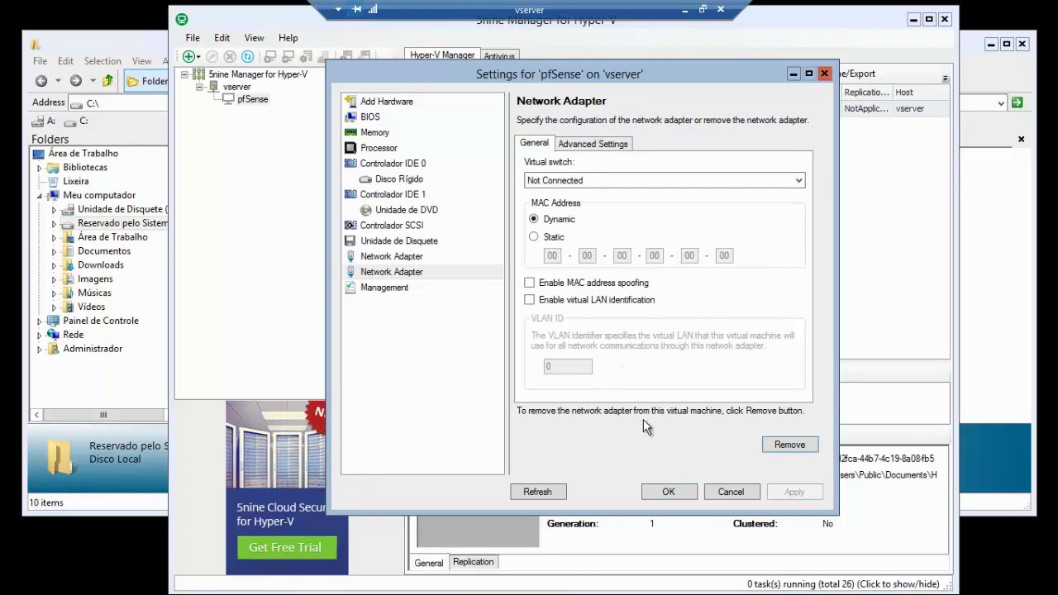
click(595, 182)
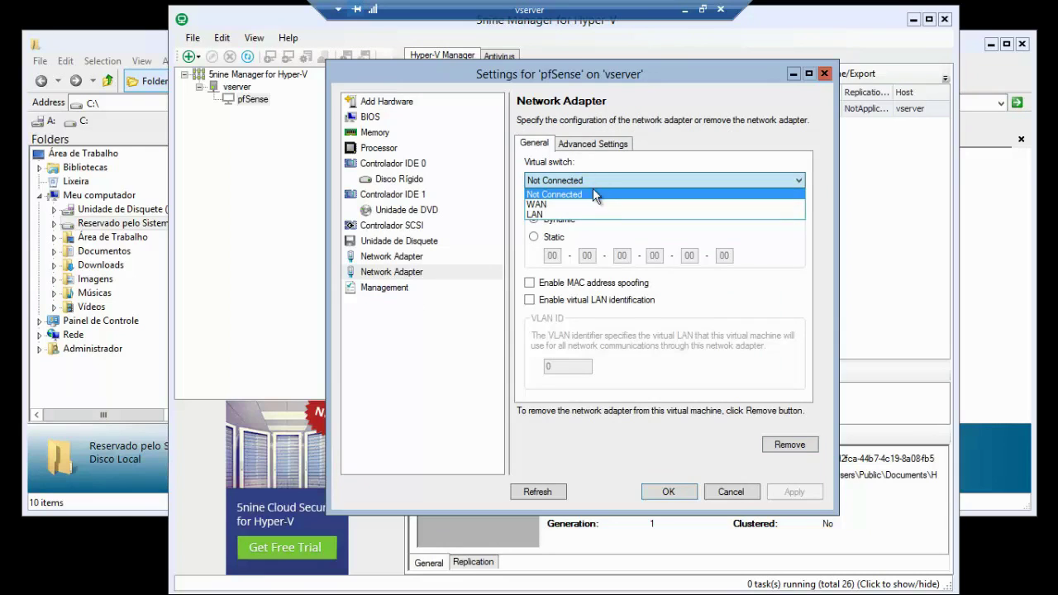
- Try connecting the new adapter to LAN, dismiss the error, cancel settings and minimize 5nine Manager
click(676, 214)
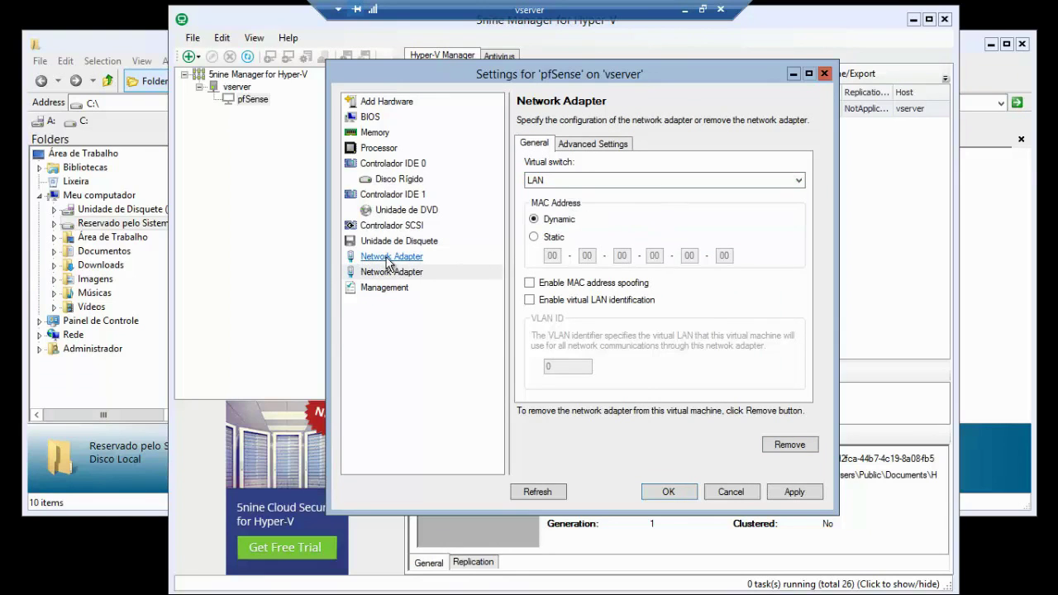
click(794, 493)
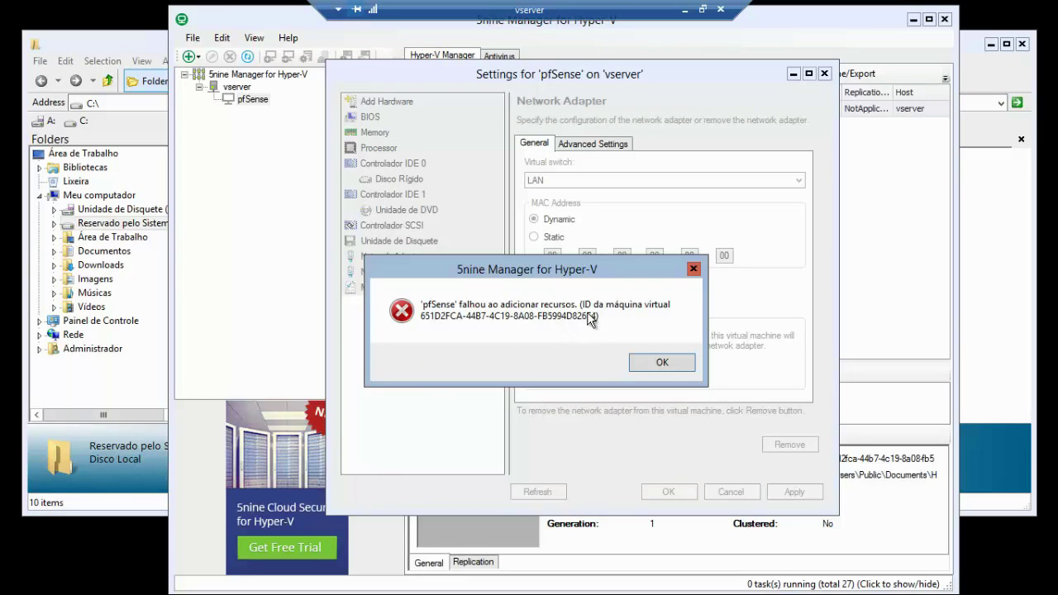
click(653, 362)
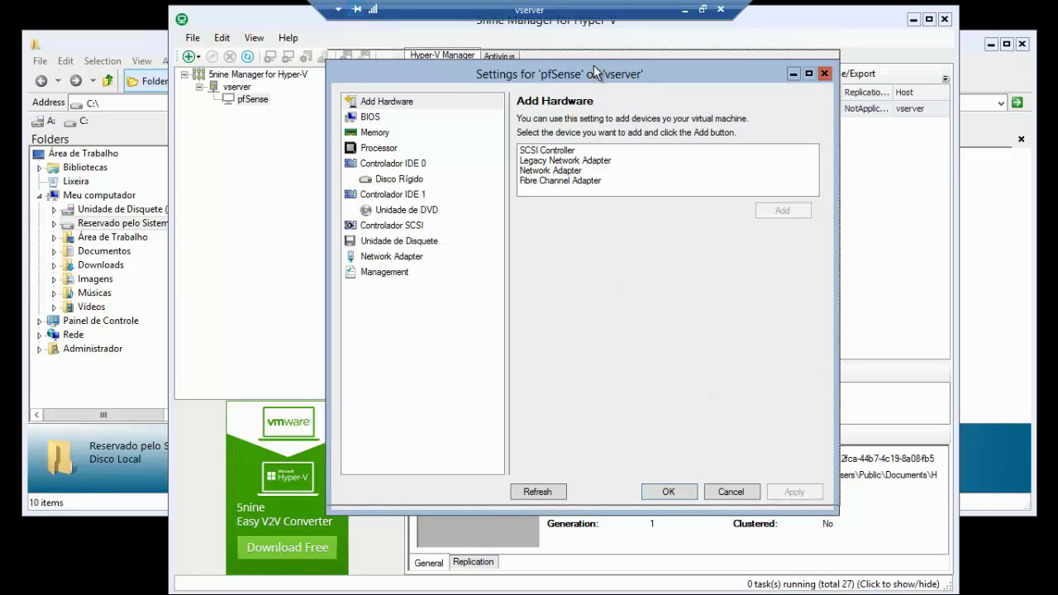
drag(593, 68, 594, 58)
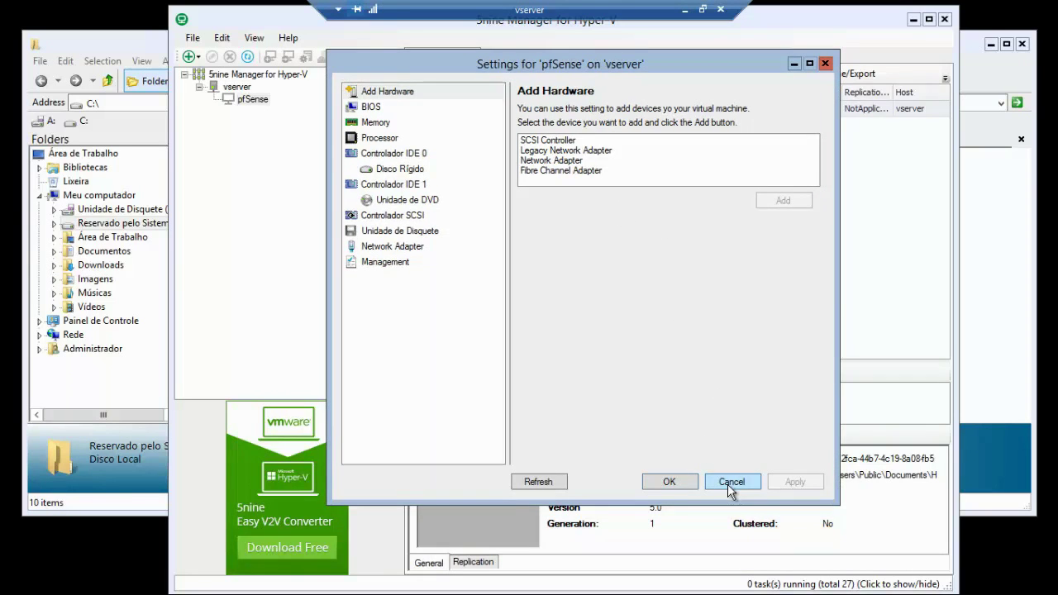
click(730, 484)
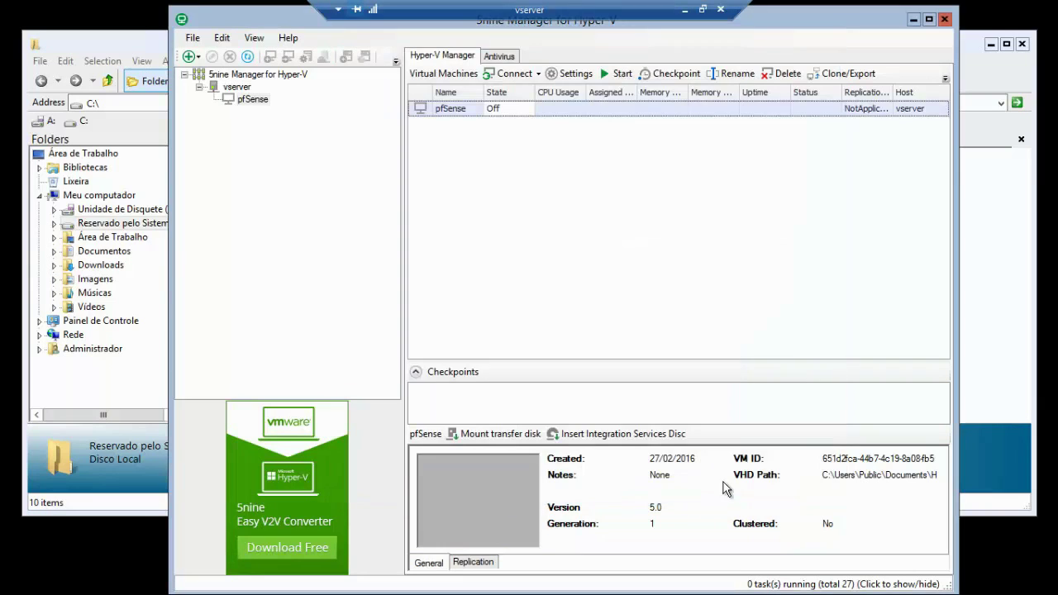
click(912, 19)
- Start PowerShell from vserver's command prompt
click(991, 44)
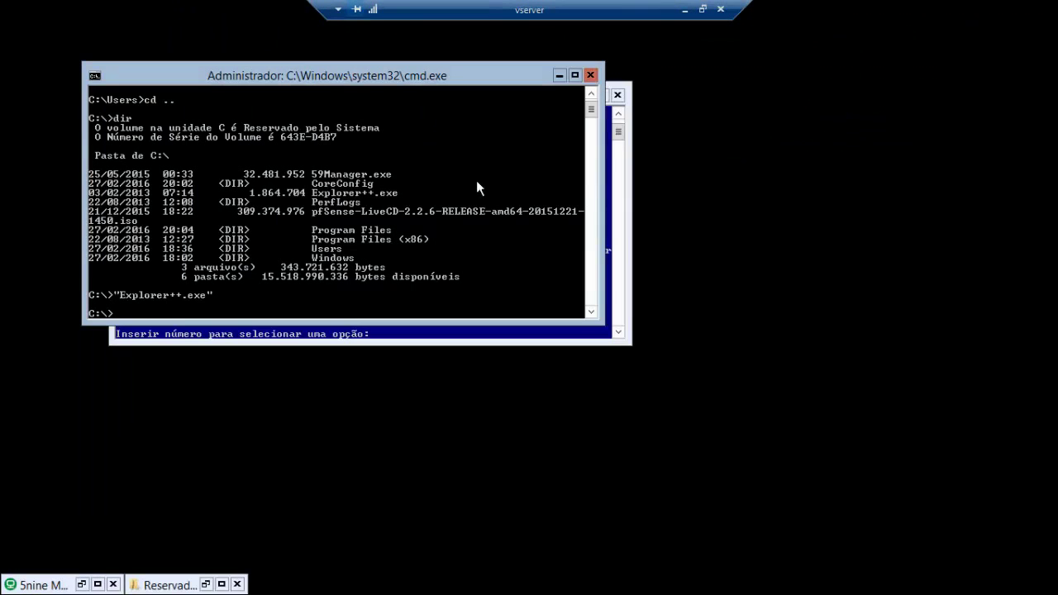
text(powershell)
key(Return)
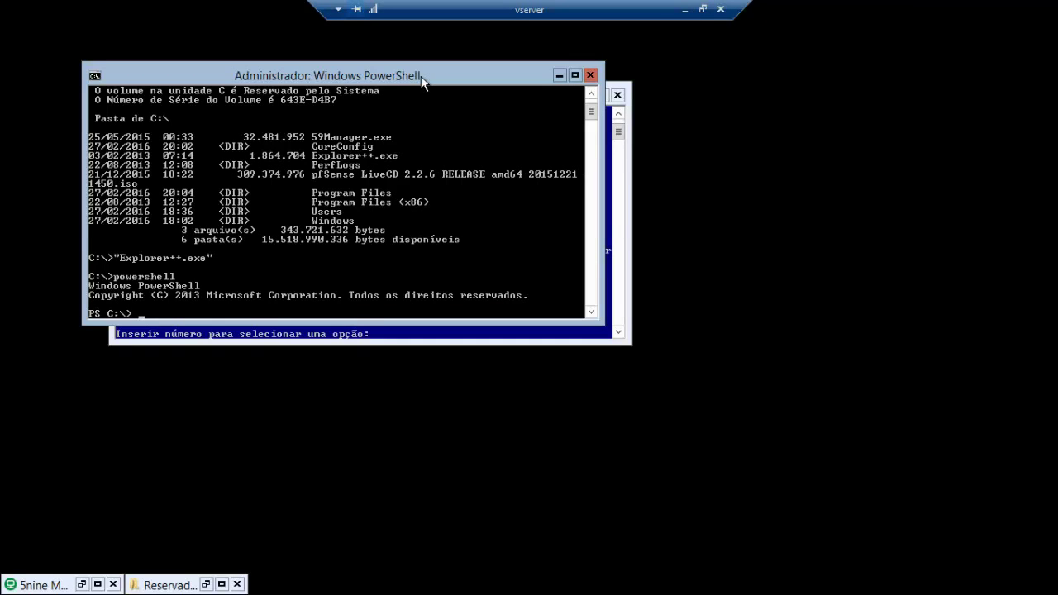
- Run add-vmnetworkadapter for pfSense, then minimize both console windows
text(add)
text(-vmnetworkadapter pf)
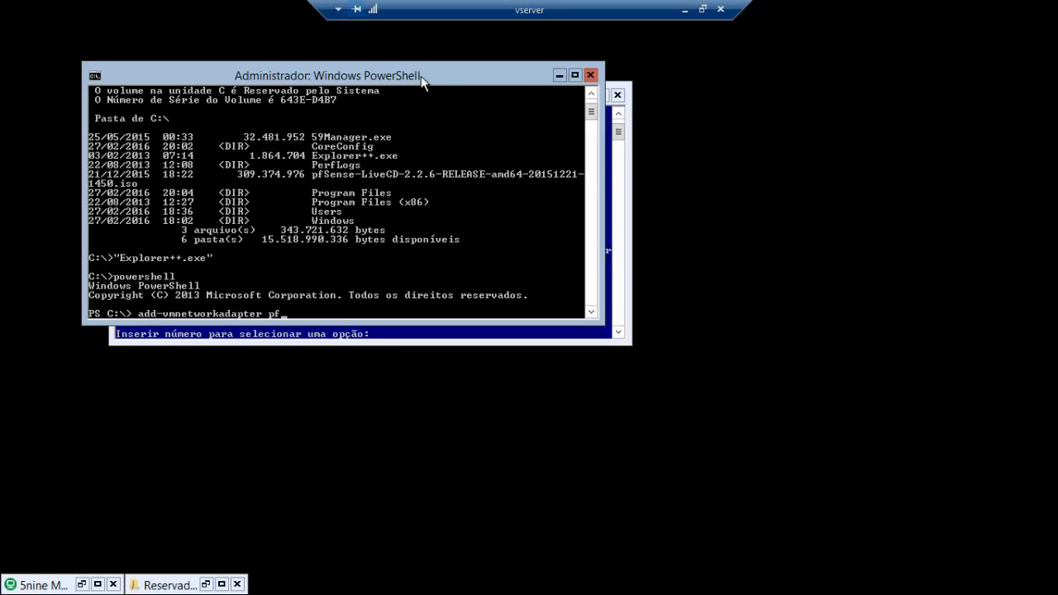
text(ense)
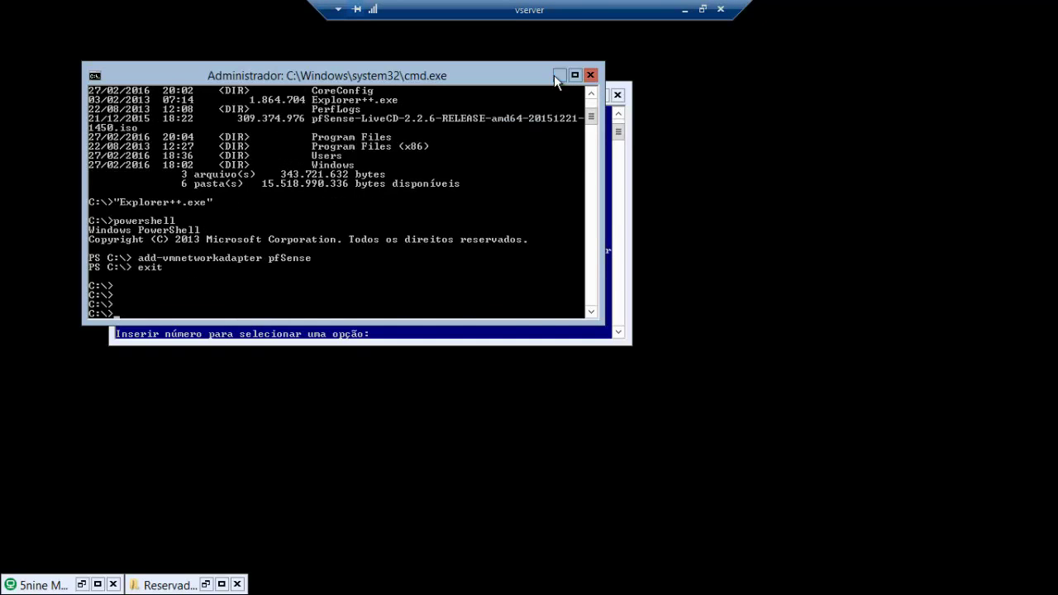
click(559, 75)
click(585, 95)
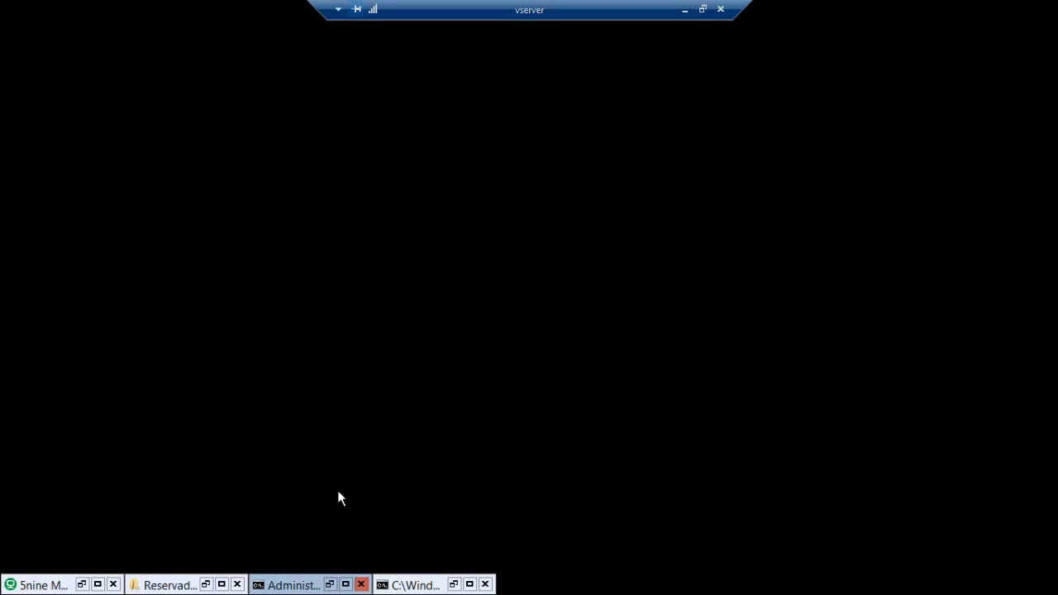
- Reopen the pfSense VM's settings in 5nine Manager
click(81, 583)
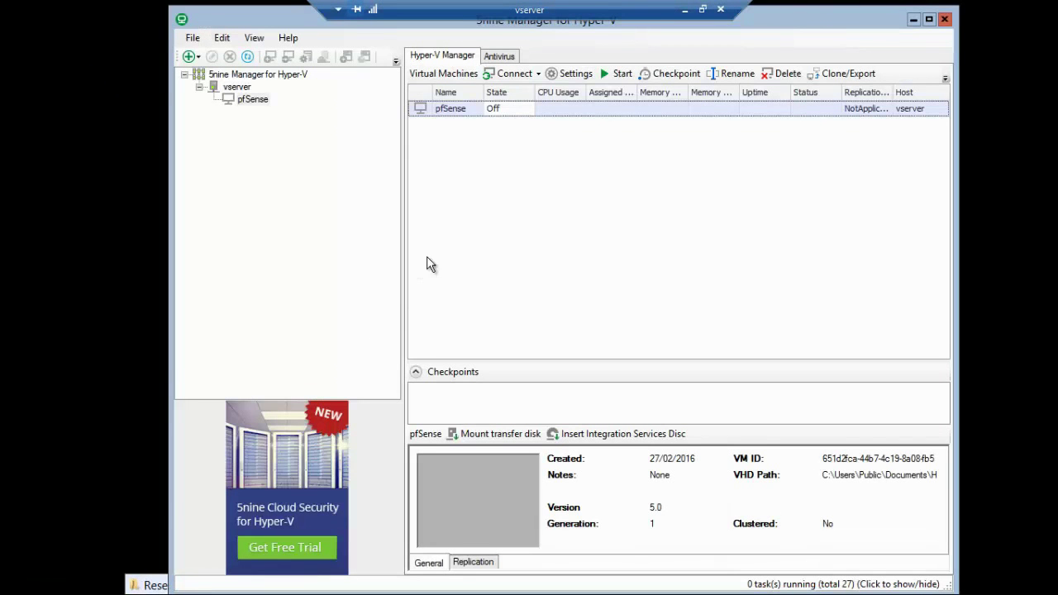
click(256, 100)
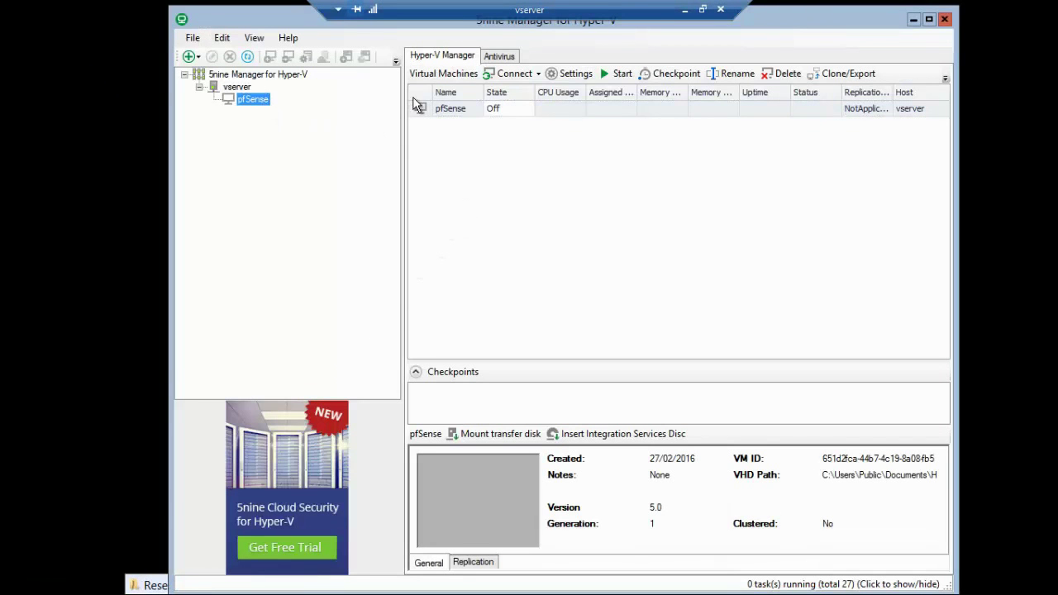
click(572, 74)
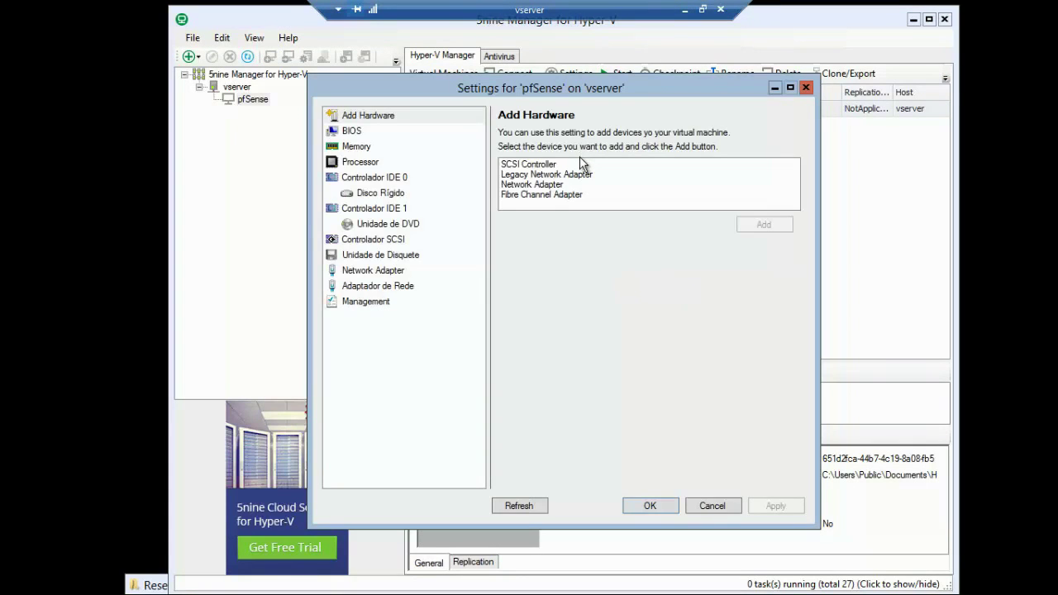
- Connect the second adapter to LAN, confirm the first is on WAN, and save
click(371, 289)
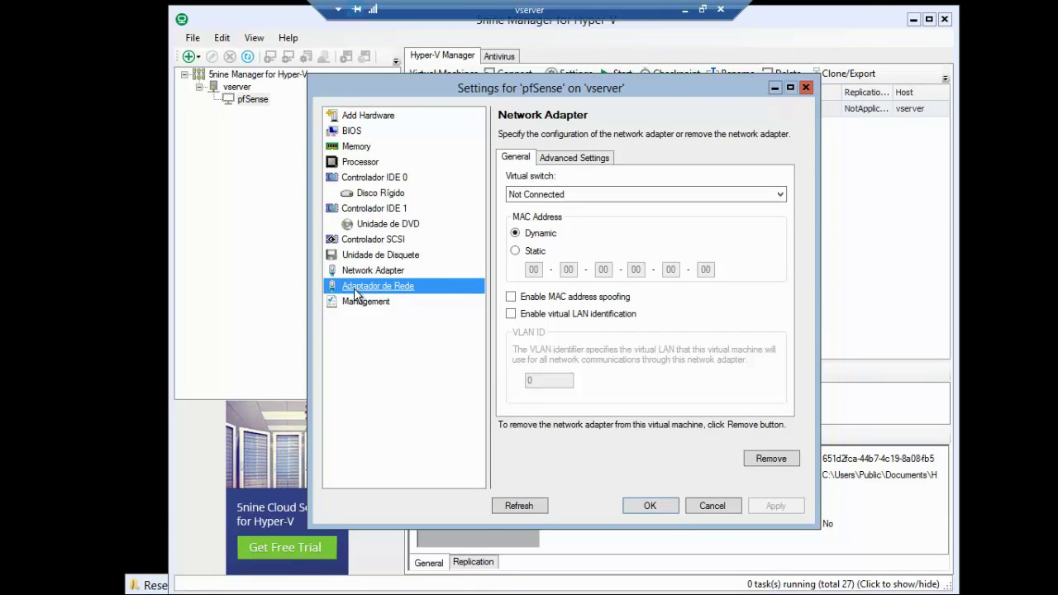
click(583, 196)
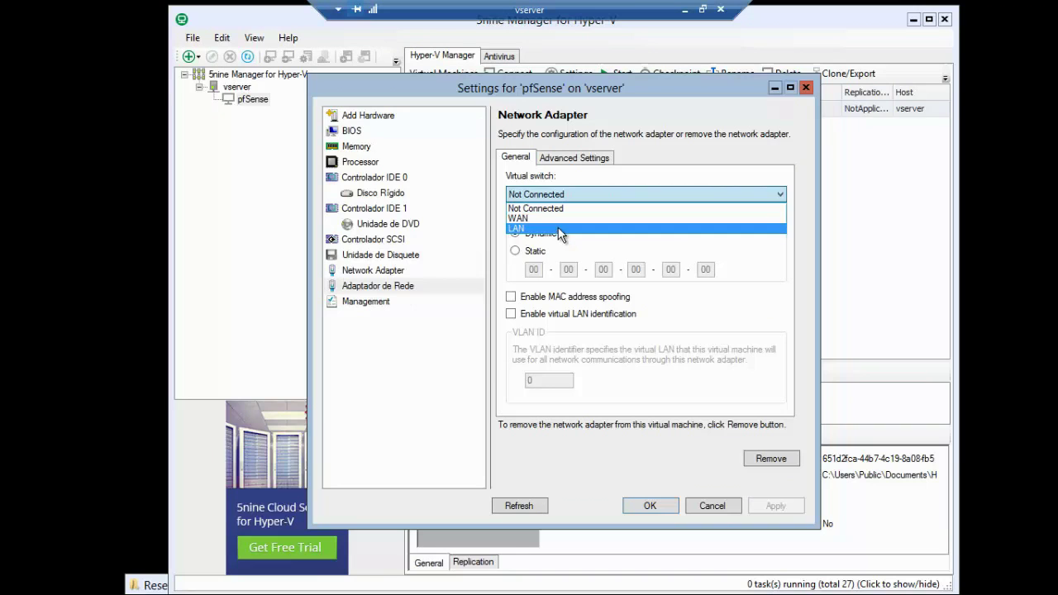
click(560, 230)
click(775, 505)
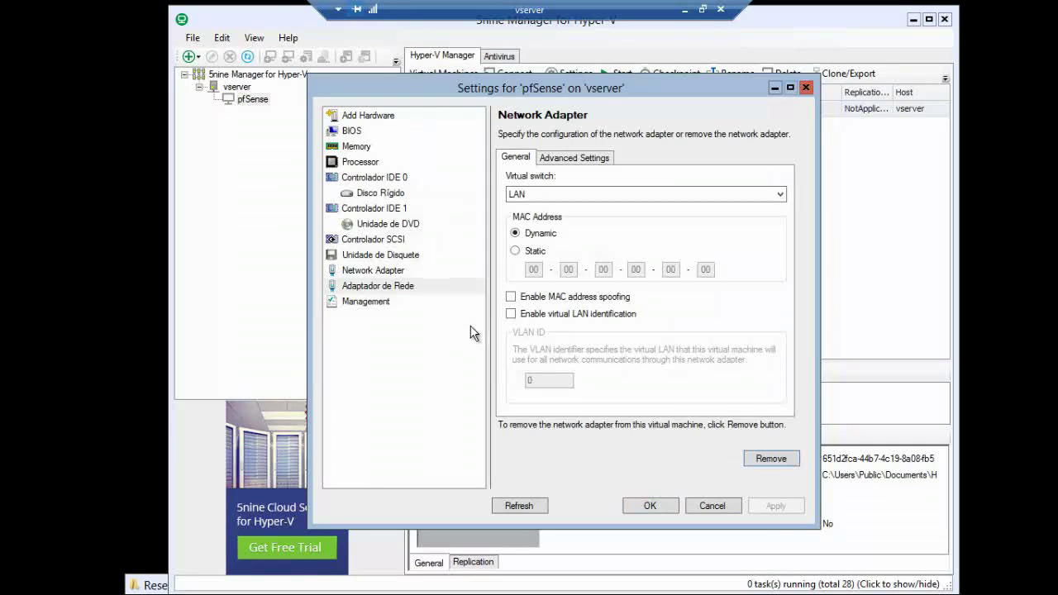
click(360, 276)
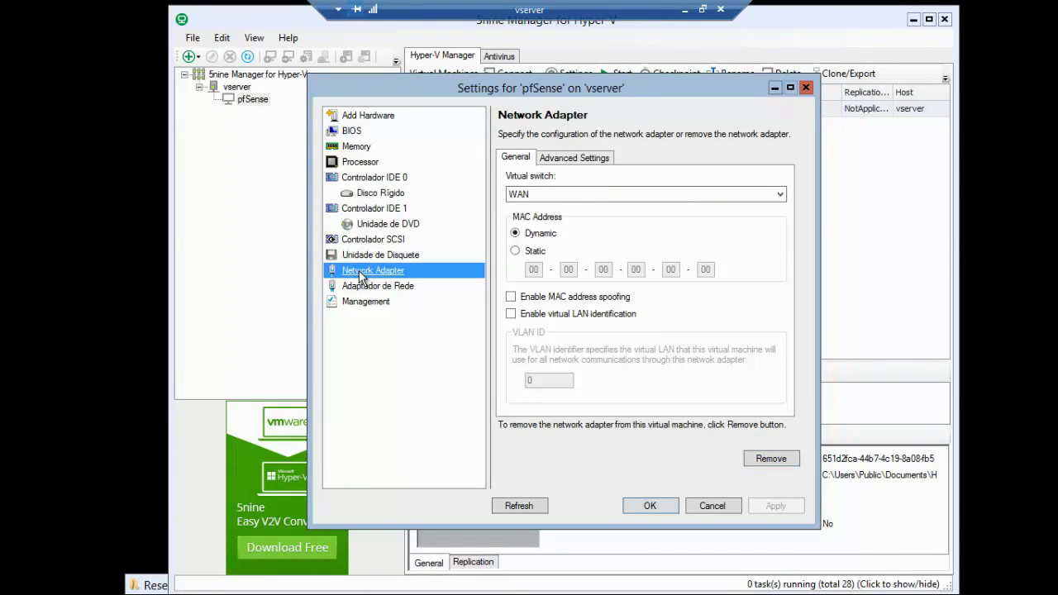
drag(336, 99, 360, 97)
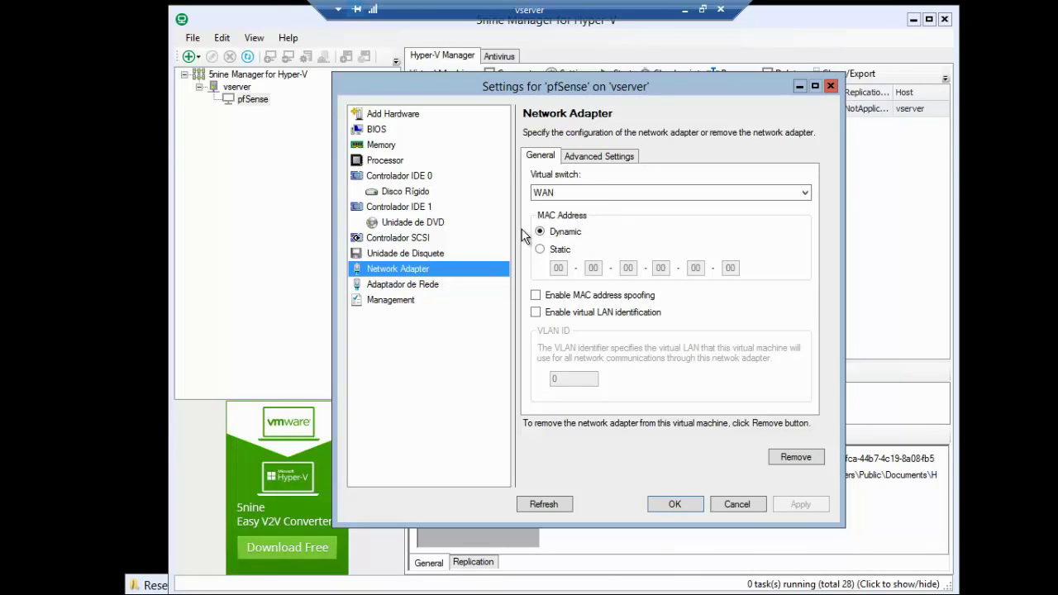
click(673, 504)
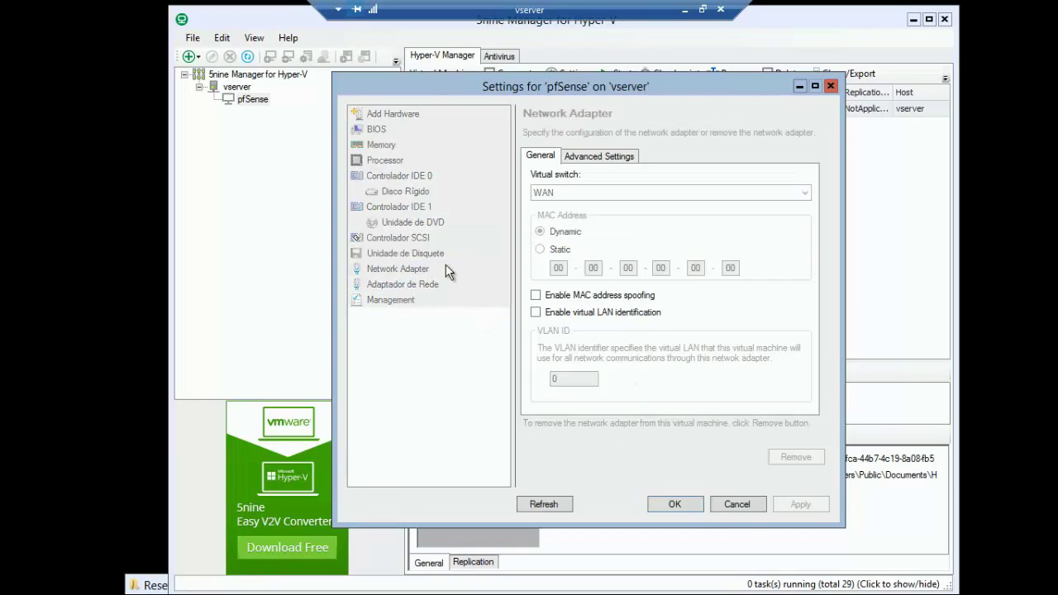
click(913, 19)
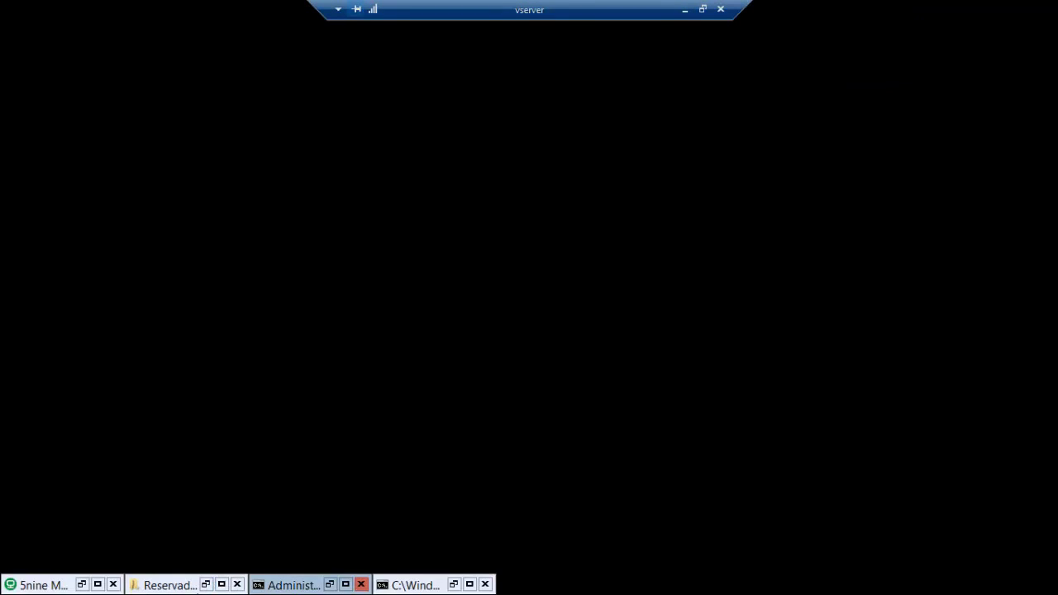
- List drive C:, change into the CoreConfig folder and list its files
click(329, 585)
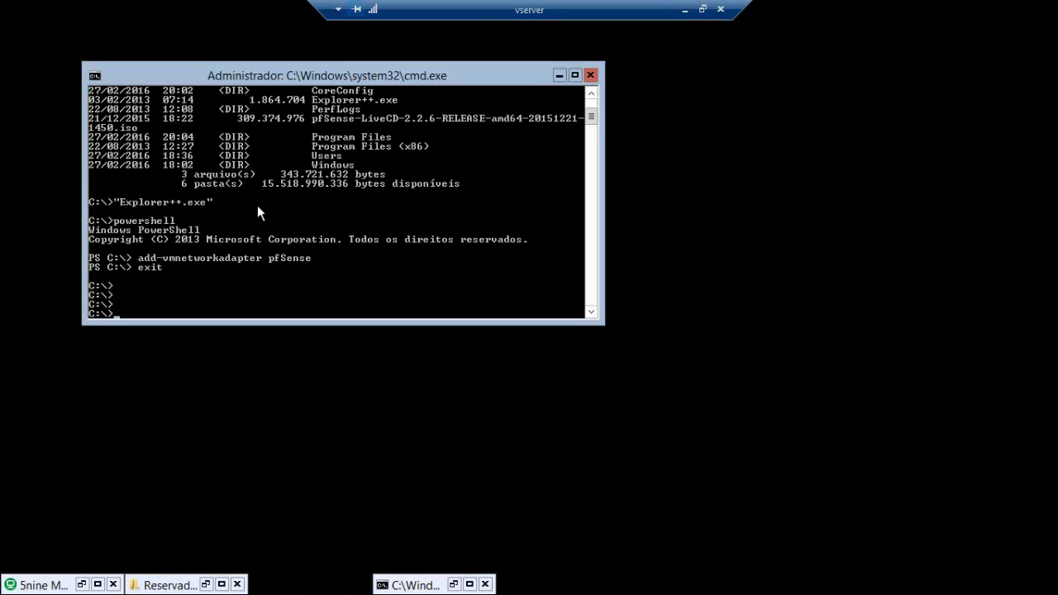
text(cd)
key(BackSpace)
key(BackSpace)
text(dir)
key(Return)
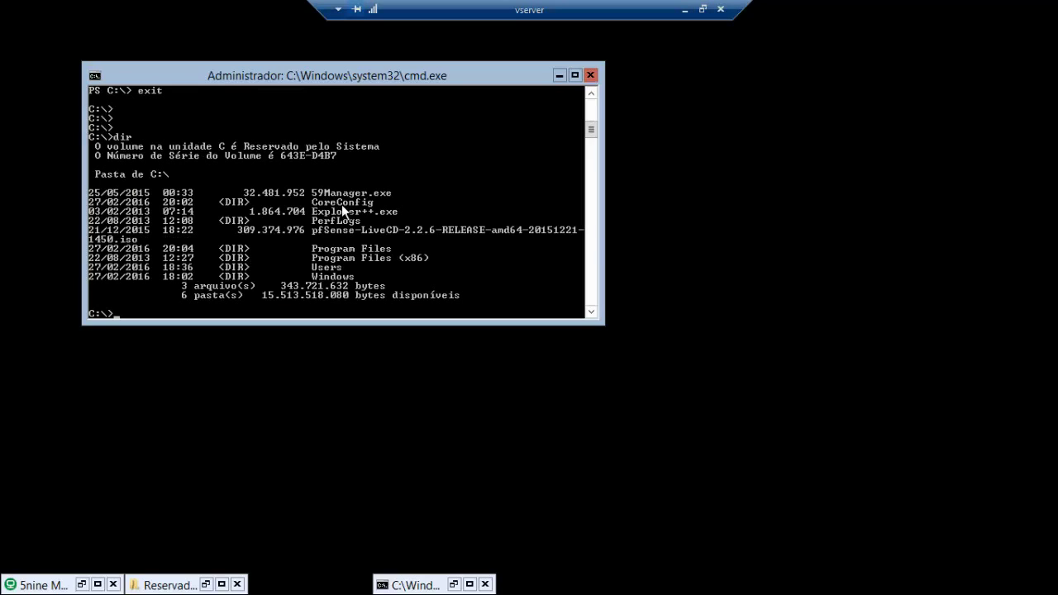
text(cd CoreConfig)
key(Return)
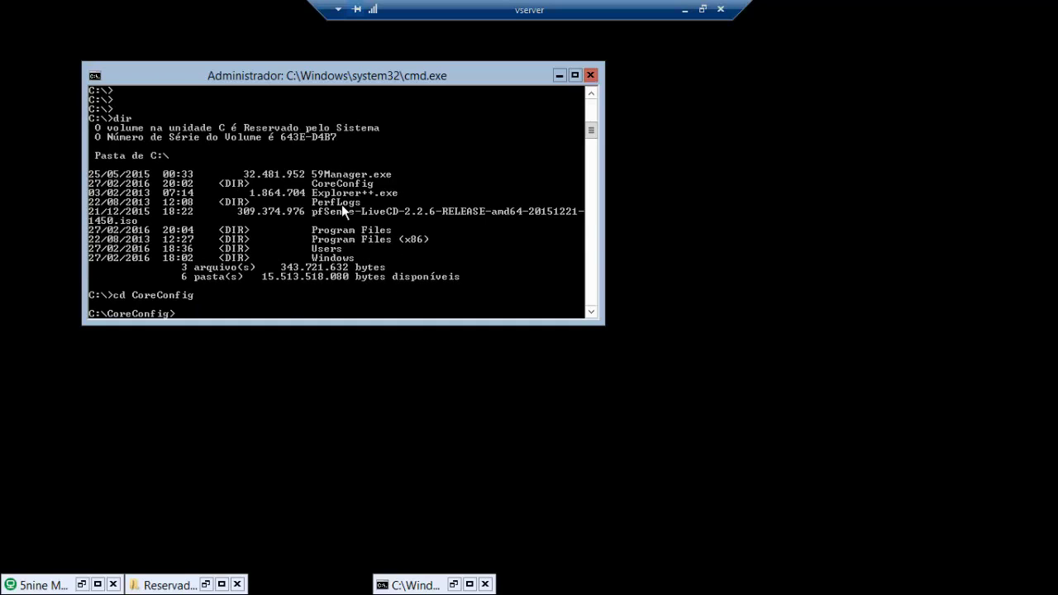
text(dir)
key(Return)
scroll(589, 165, down, 2)
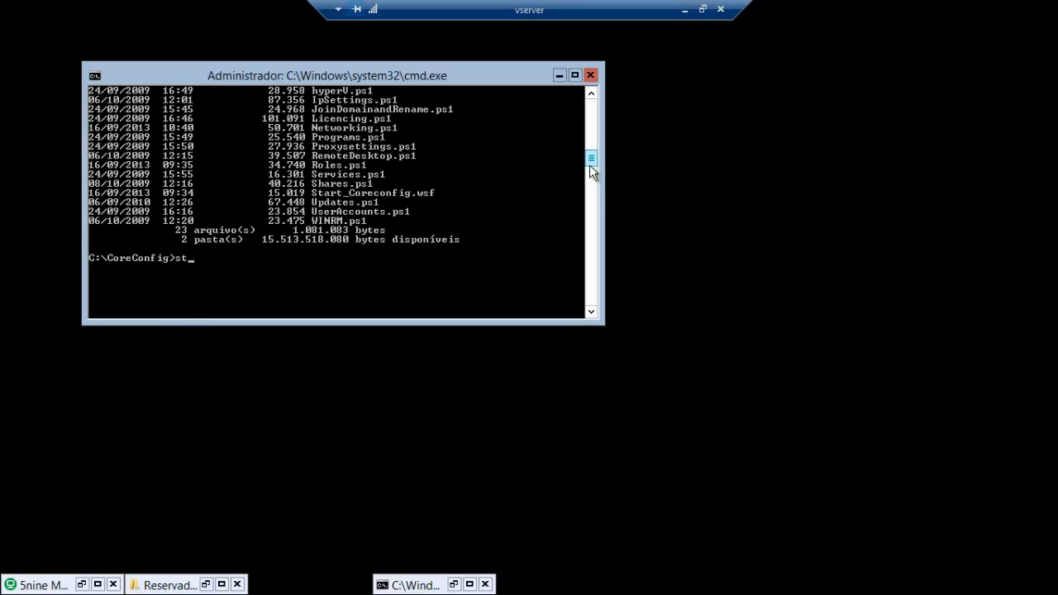
- Launch Start_Coreconfig.wsf using Tab completion
text(st)
key(Tab)
key(Return)
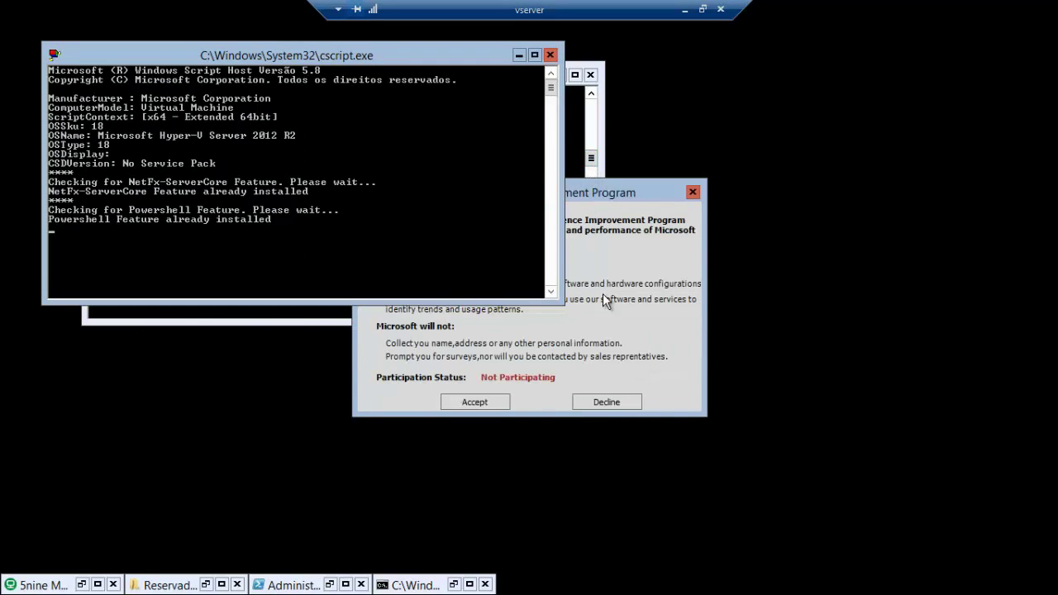
- Accept the Customer Experience Improvement Program in Core Configurator 2.0
click(602, 197)
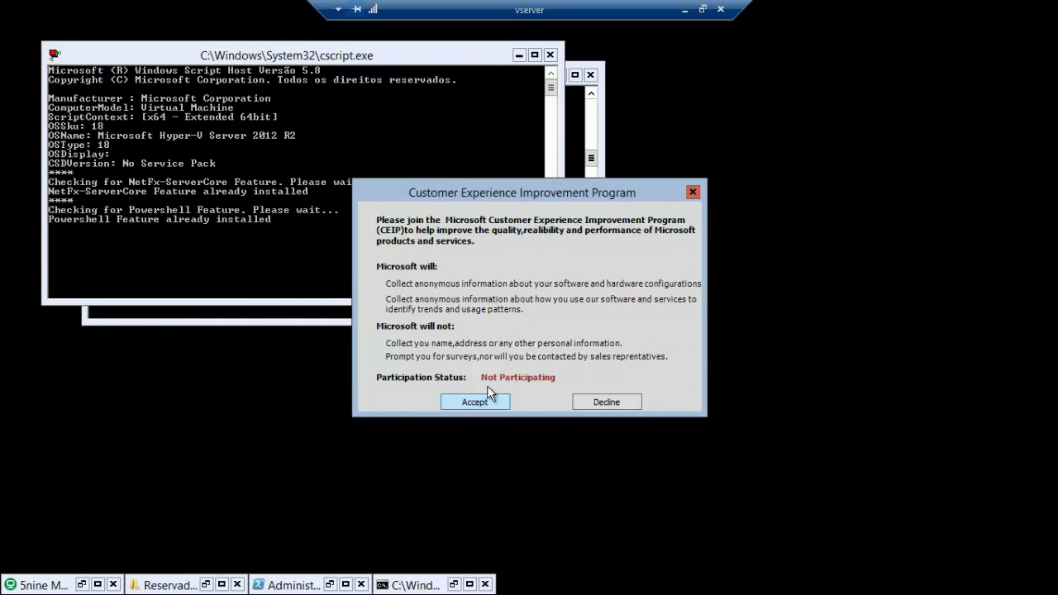
click(464, 400)
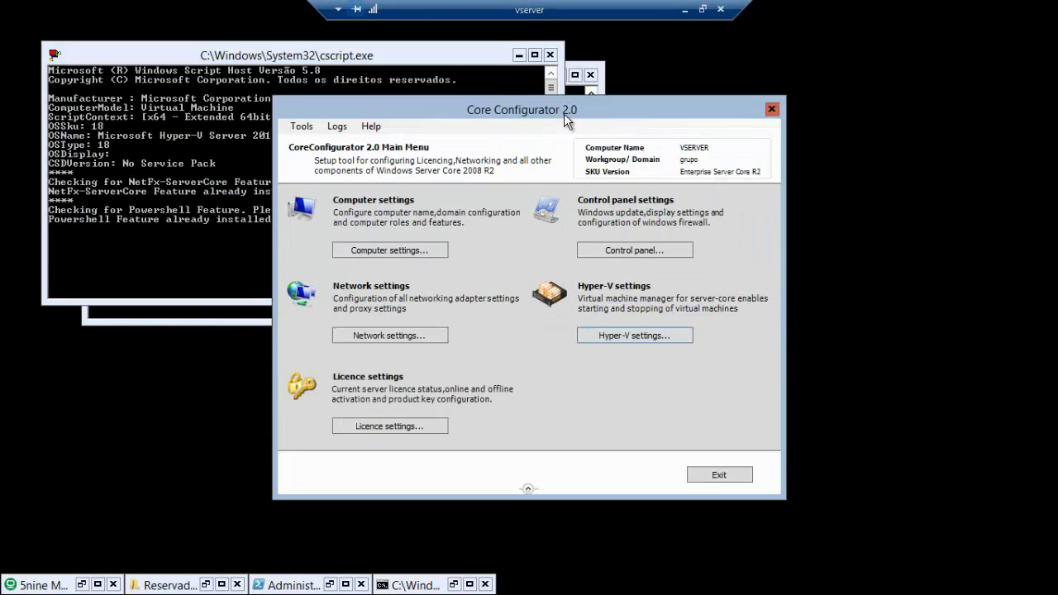
drag(564, 116, 562, 109)
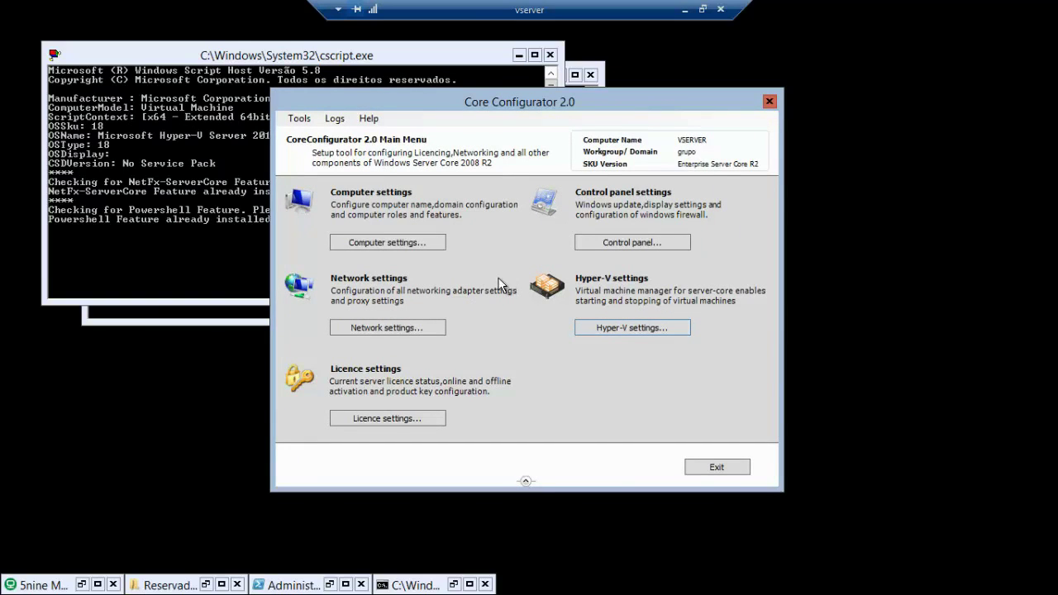
- Browse the Computer, Network and Control Panel menus, then exit Core Configurator
click(423, 247)
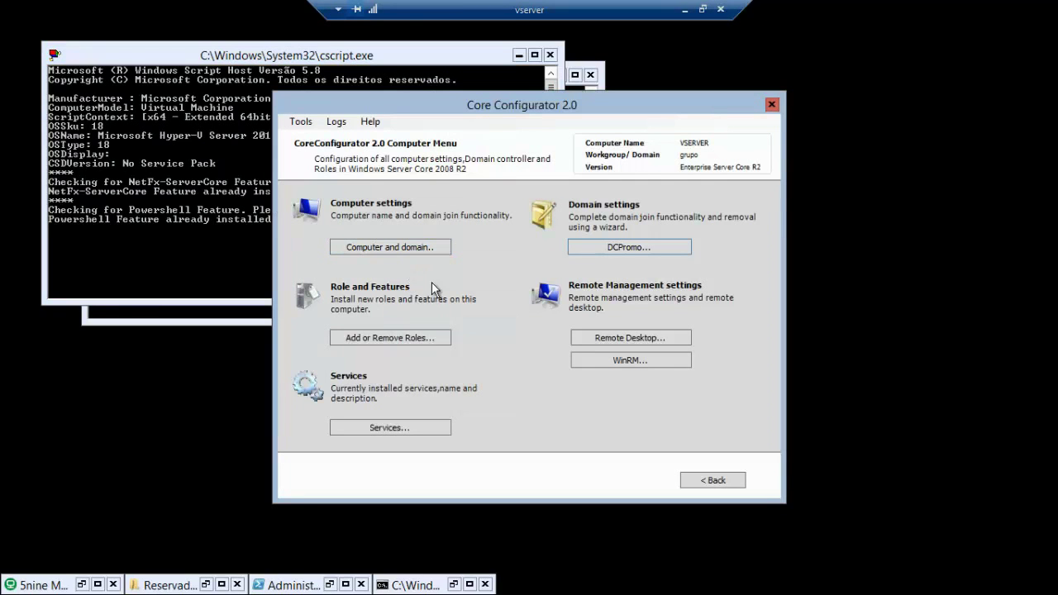
click(708, 481)
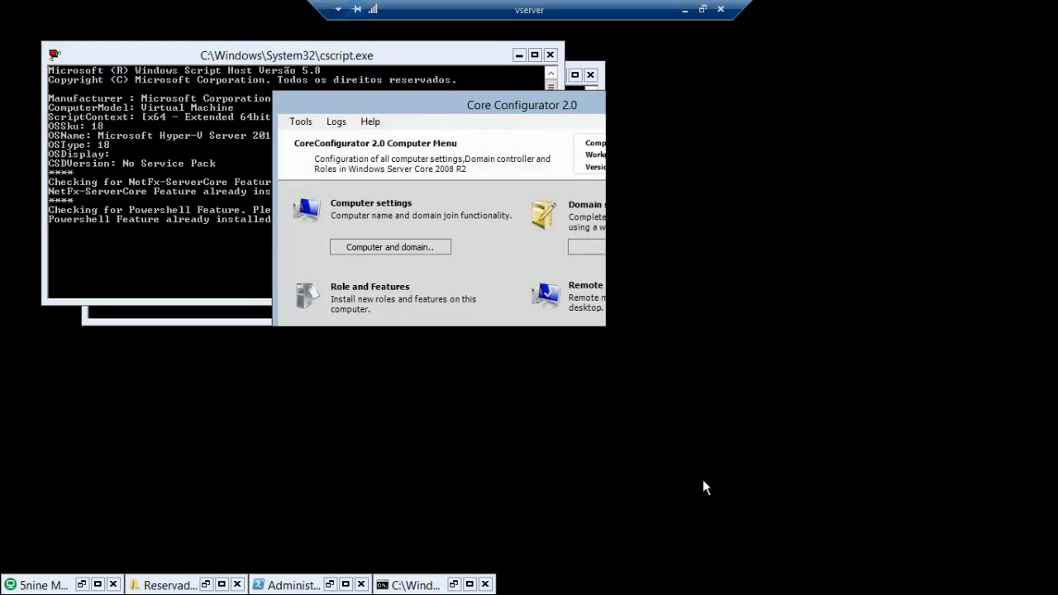
click(381, 327)
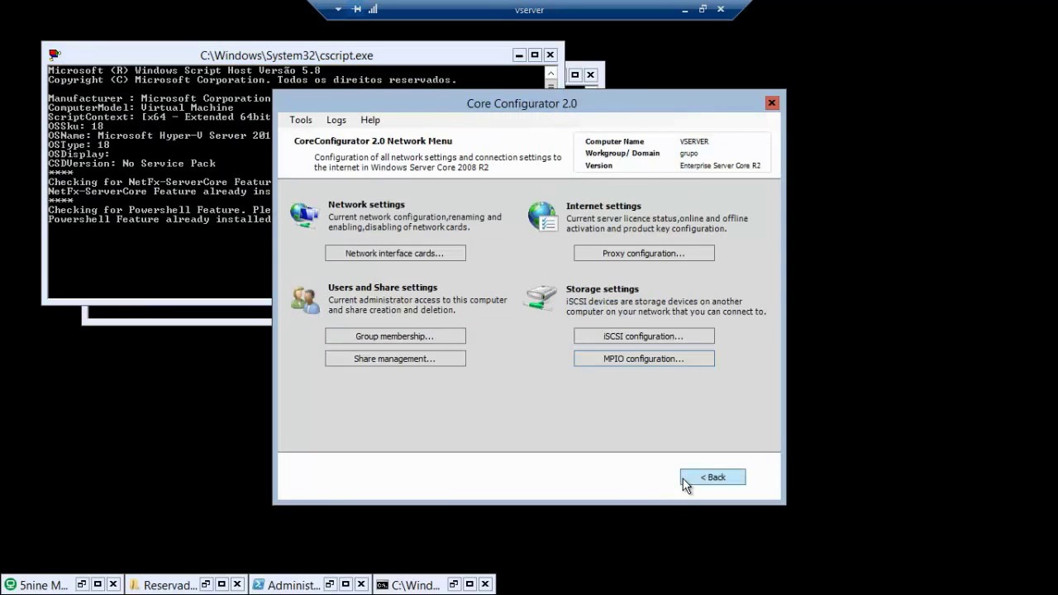
click(709, 485)
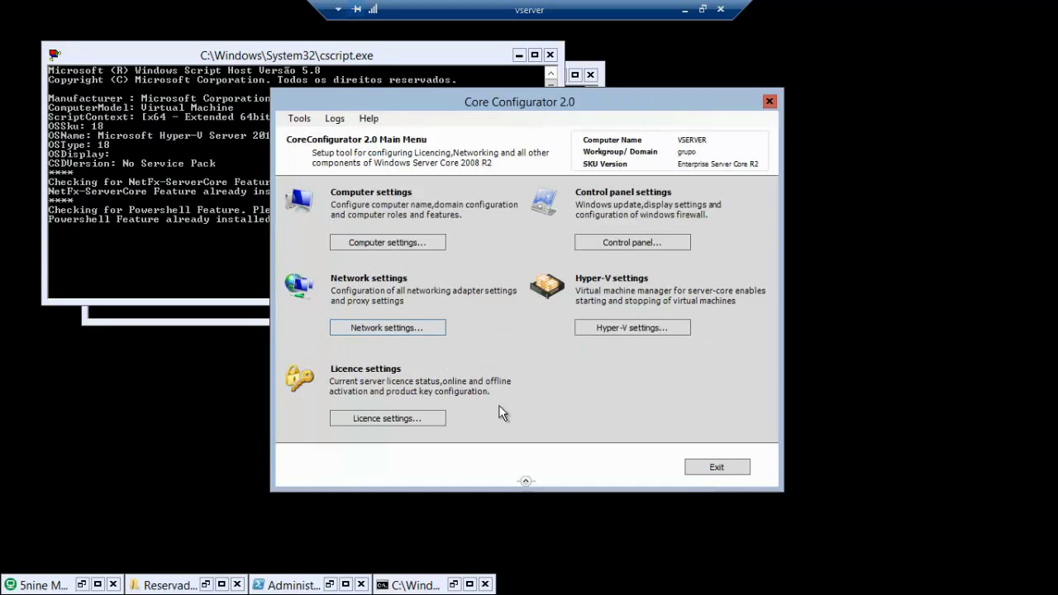
click(622, 242)
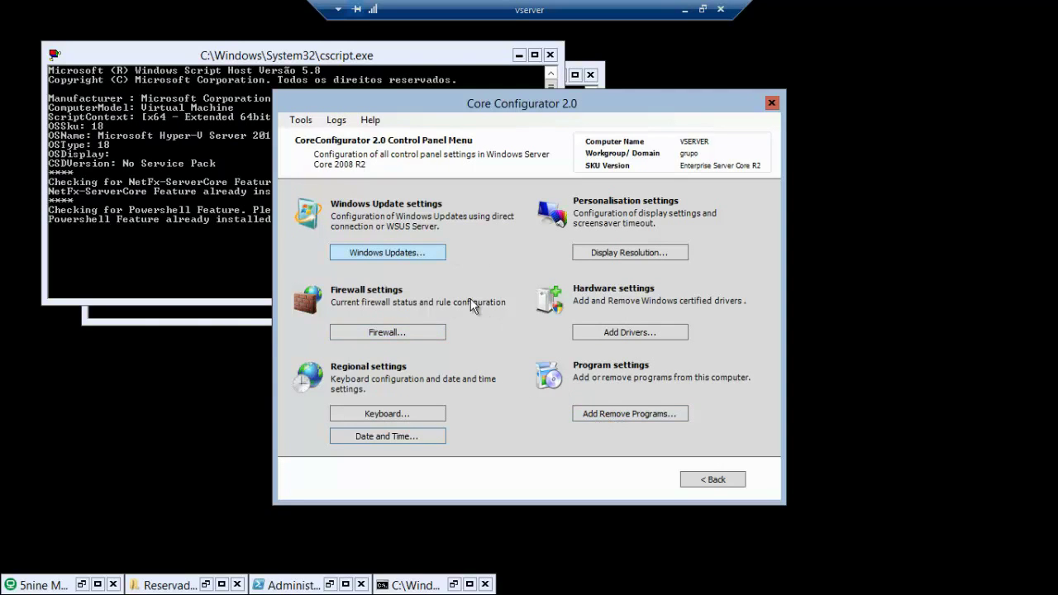
click(704, 479)
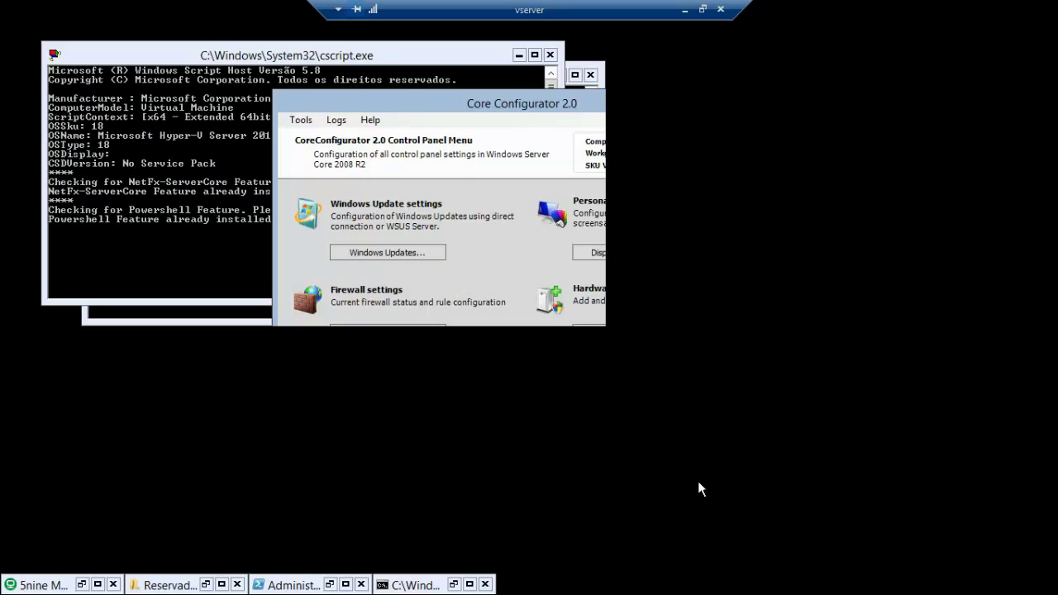
click(699, 467)
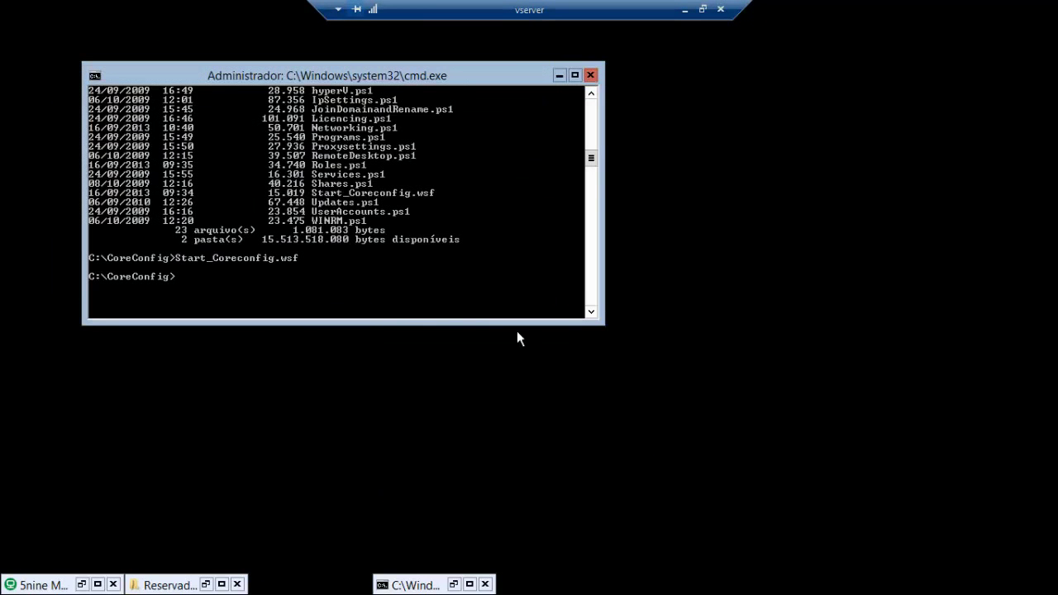
- Minimize the Administrador cmd.exe window so vserver's desktop is left empty
click(559, 75)
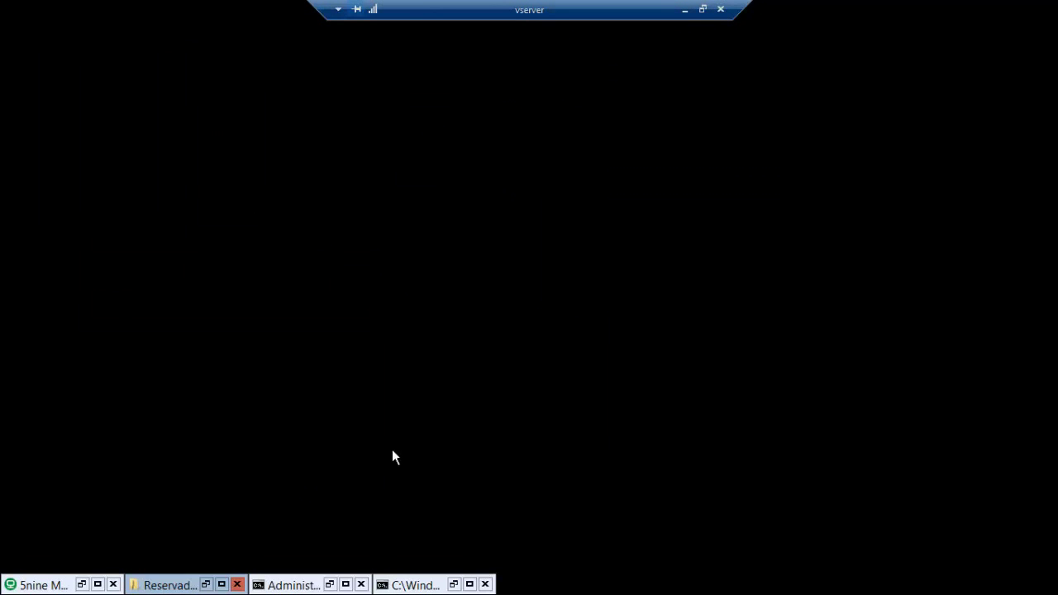